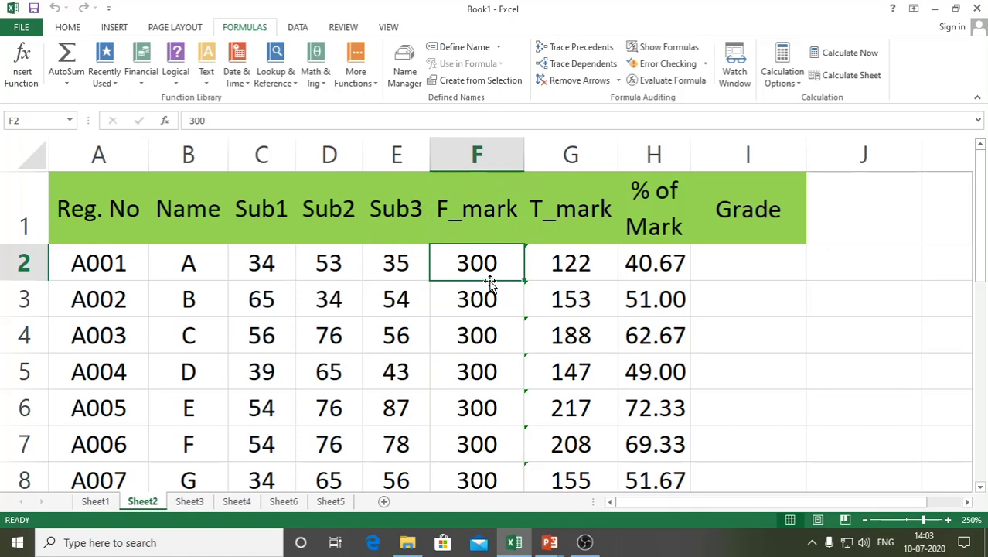
Step: Examine the formulas behind the T_mark and % of Mark columns in row 2, including each part of the percentage formula
{"action": "left_click", "coordinate": [569, 262]}
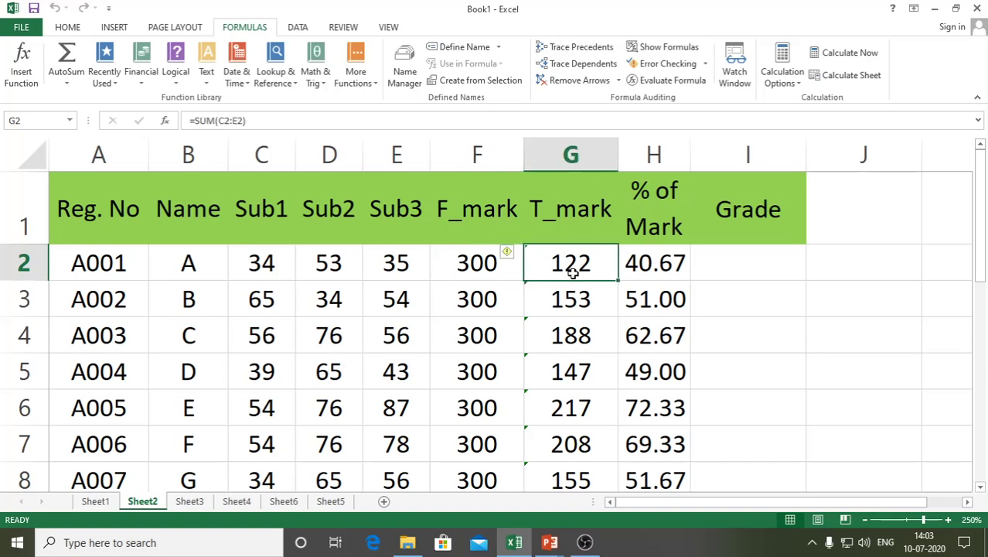
{"action": "left_click", "coordinate": [573, 328]}
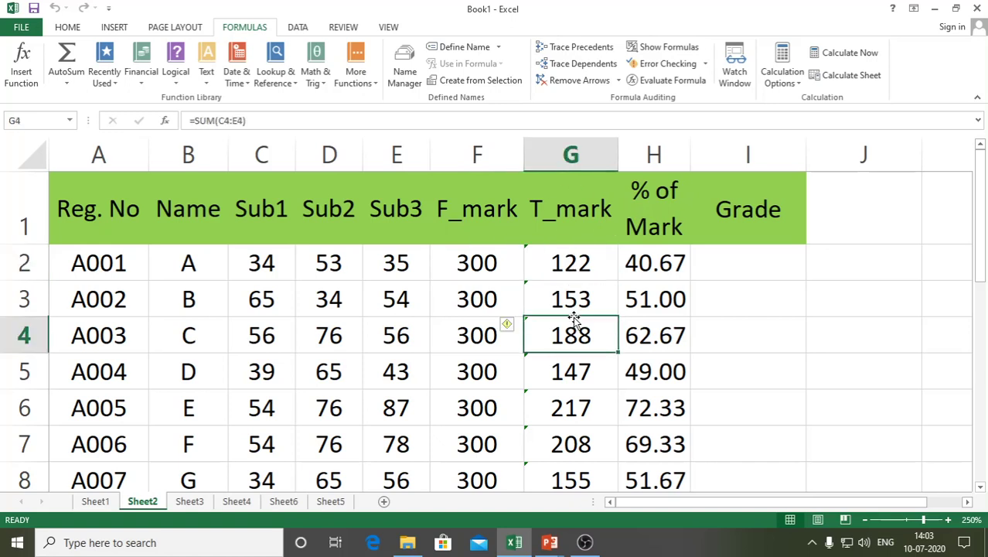
{"action": "left_click", "coordinate": [569, 263]}
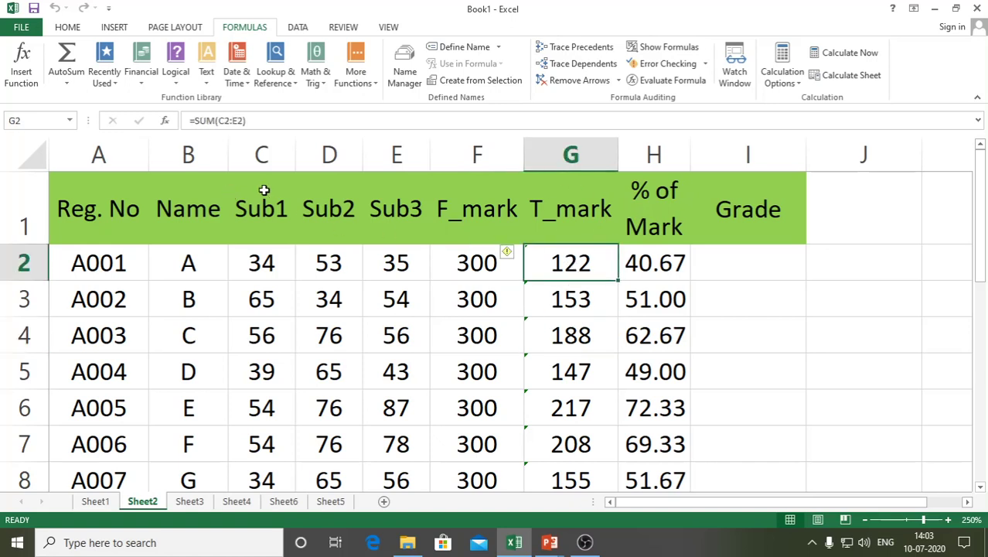
{"action": "left_click", "coordinate": [654, 263]}
{"action": "double_click", "coordinate": [652, 263]}
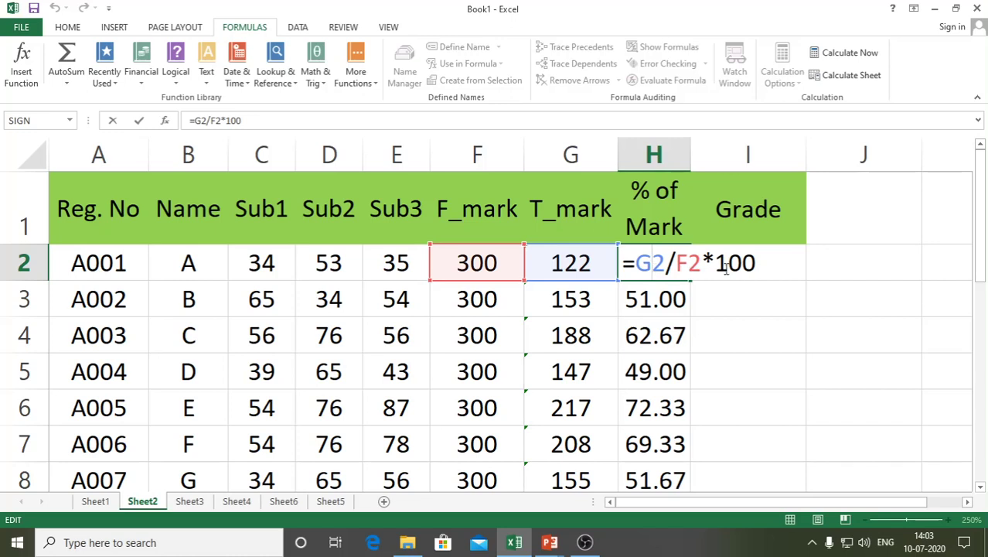
{"action": "double_click", "coordinate": [654, 264]}
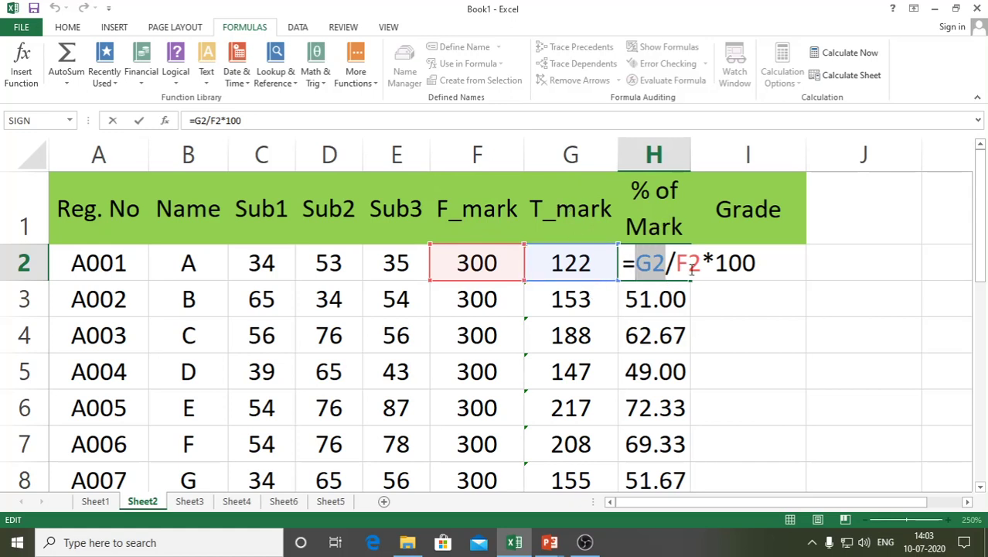
{"action": "left_click_drag", "start_coordinate": [701, 262], "coordinate": [677, 263]}
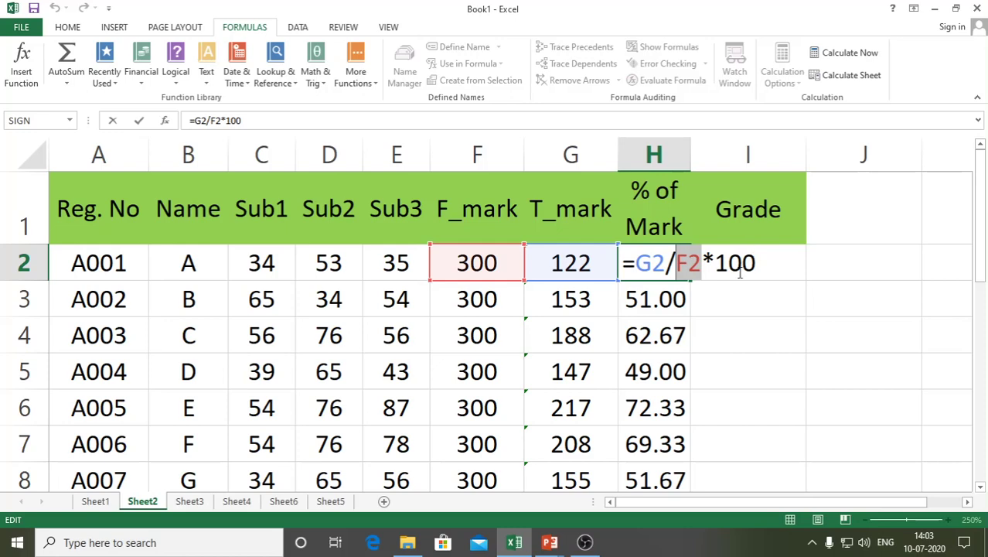
{"action": "left_click_drag", "start_coordinate": [713, 263], "coordinate": [699, 263]}
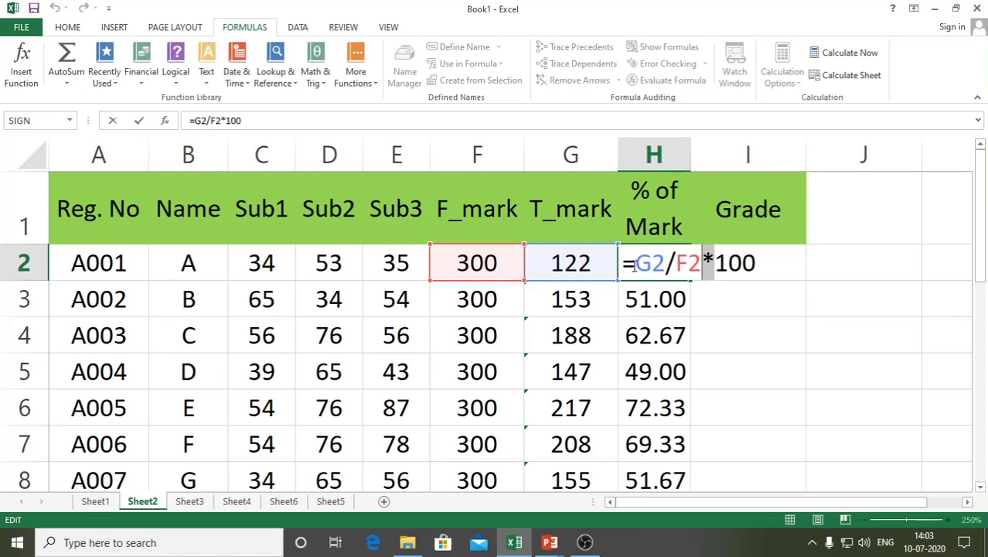
{"action": "double_click", "coordinate": [661, 263]}
{"action": "left_click_drag", "start_coordinate": [662, 263], "coordinate": [750, 263]}
{"action": "key", "text": "Return"}
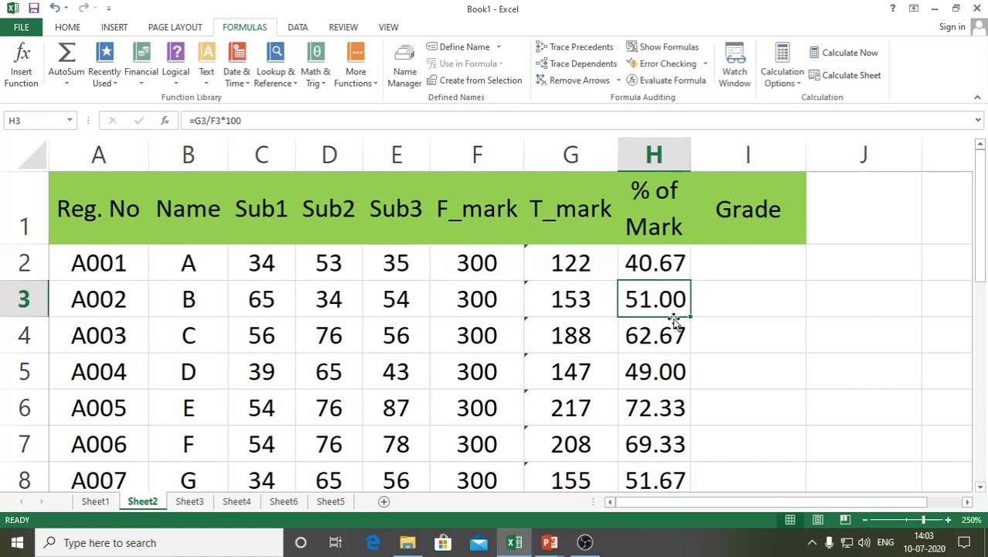
{"action": "scroll", "coordinate": [624, 289], "scroll_direction": "down", "scroll_amount": 1}
{"action": "scroll", "coordinate": [625, 290], "scroll_direction": "down", "scroll_amount": 2}
{"action": "scroll", "coordinate": [629, 327], "scroll_direction": "up", "scroll_amount": 2}
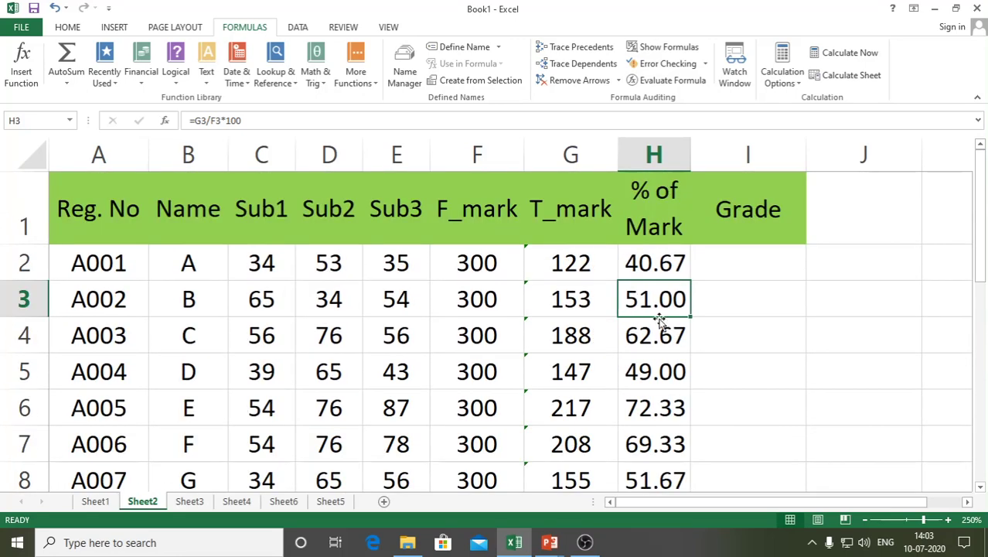
Step: Start an IF formula in the first Grade cell, I2, with the logical test H2>=40
{"action": "left_click", "coordinate": [761, 253]}
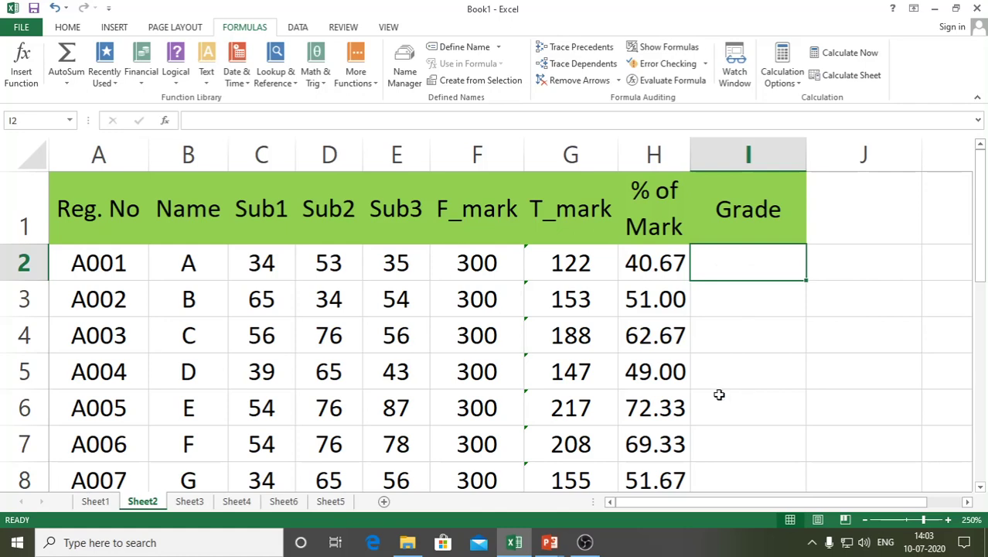
{"action": "scroll", "coordinate": [740, 323], "scroll_direction": "down", "scroll_amount": 1}
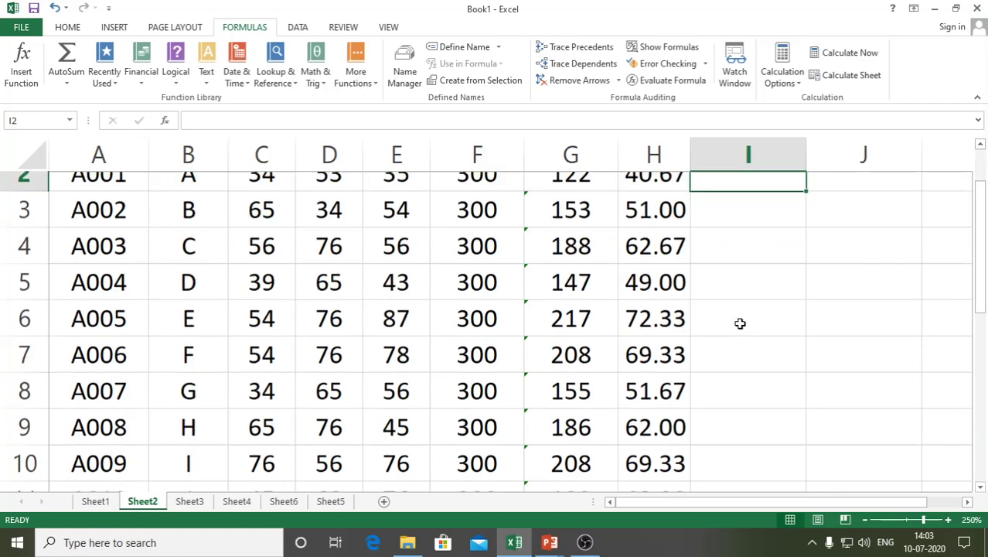
{"action": "scroll", "coordinate": [740, 323], "scroll_direction": "down", "scroll_amount": 2}
{"action": "scroll", "coordinate": [742, 322], "scroll_direction": "up", "scroll_amount": 2}
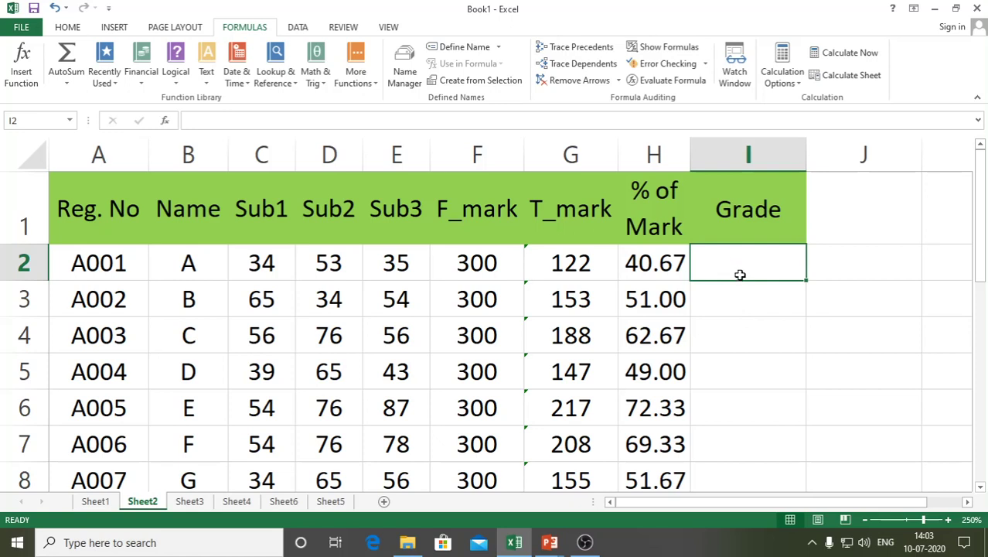
{"action": "type", "text": "="}
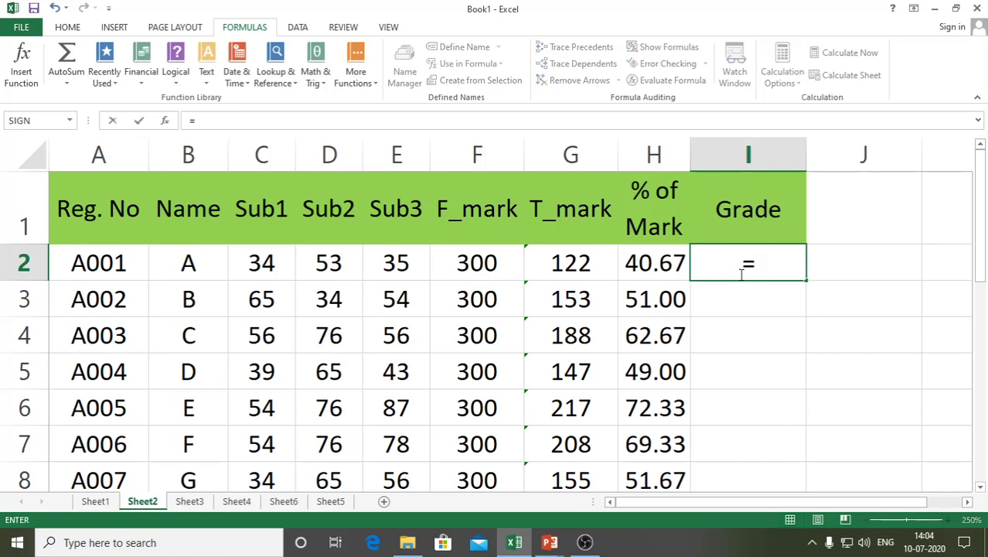
{"action": "type", "text": "if"}
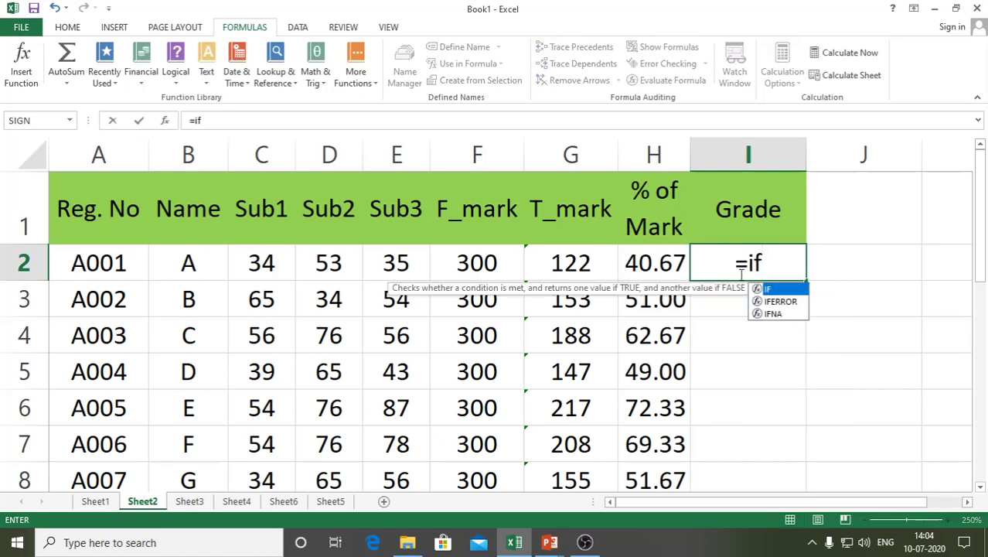
{"action": "type", "text": "("}
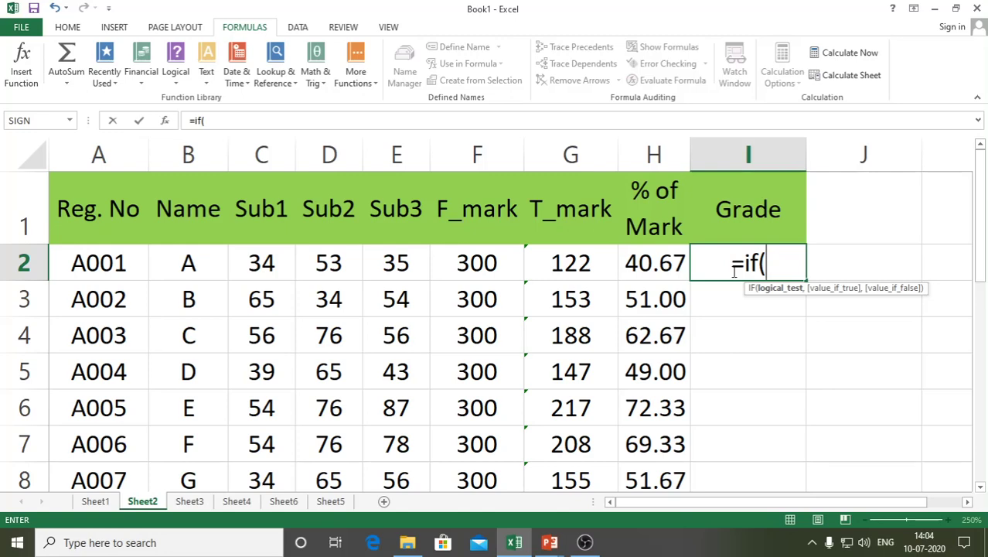
{"action": "type", "text": "h2"}
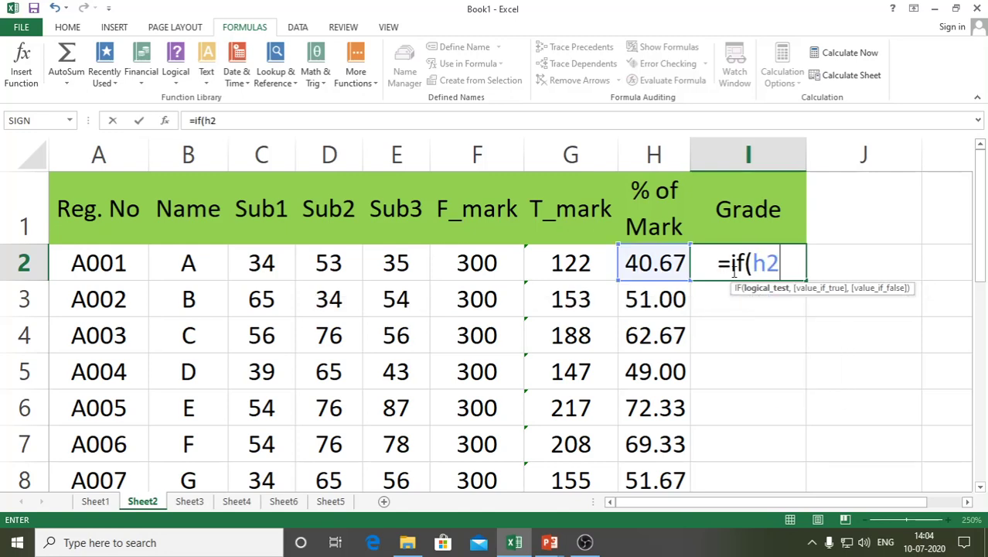
{"action": "key", "text": "BackSpace"}
{"action": "key", "text": "BackSpace"}
{"action": "type", "text": "H"}
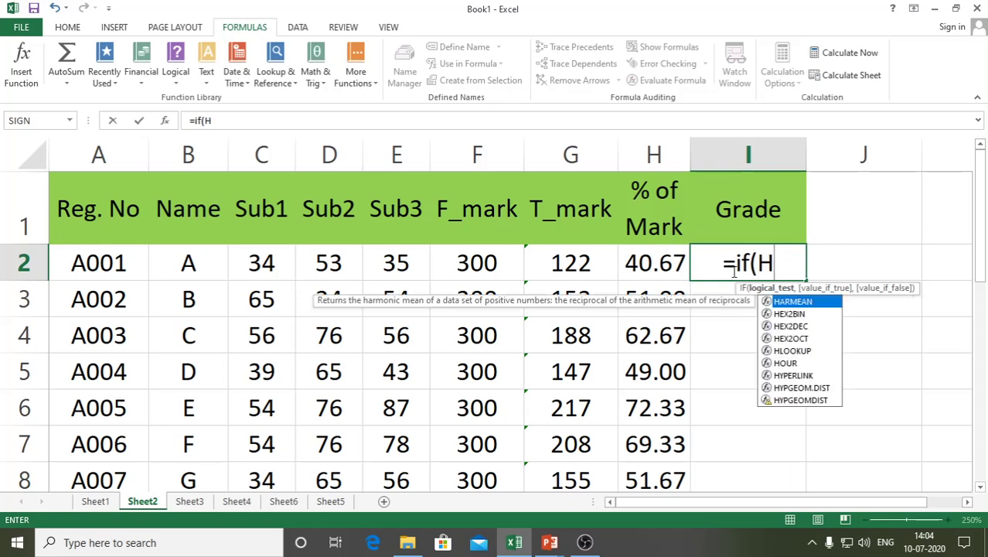
{"action": "type", "text": "2>"}
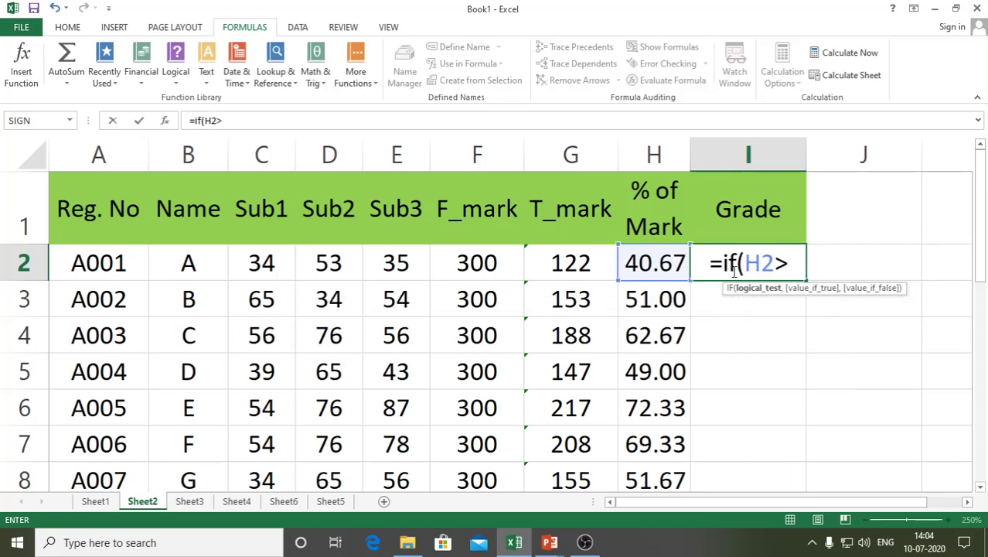
{"action": "type", "text": "="}
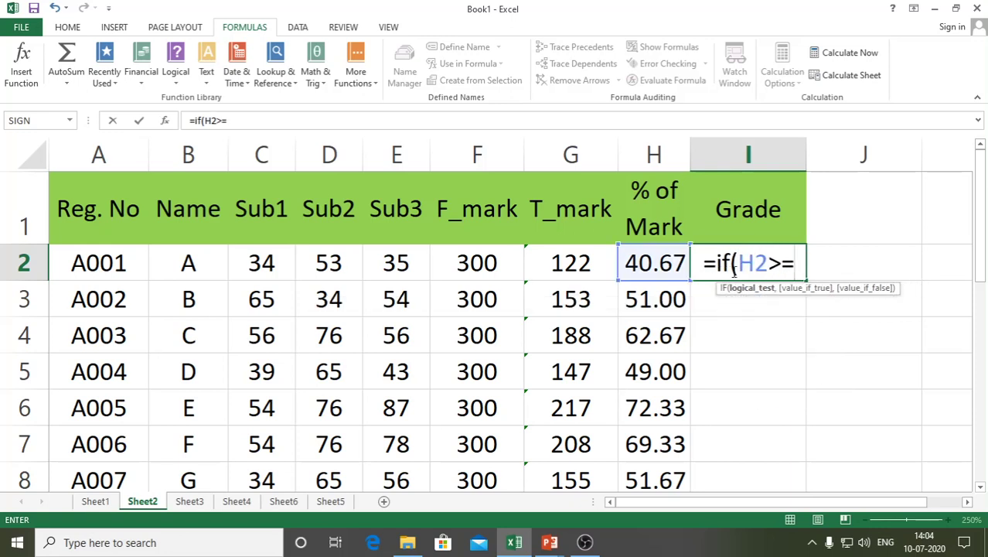
{"action": "type", "text": "40"}
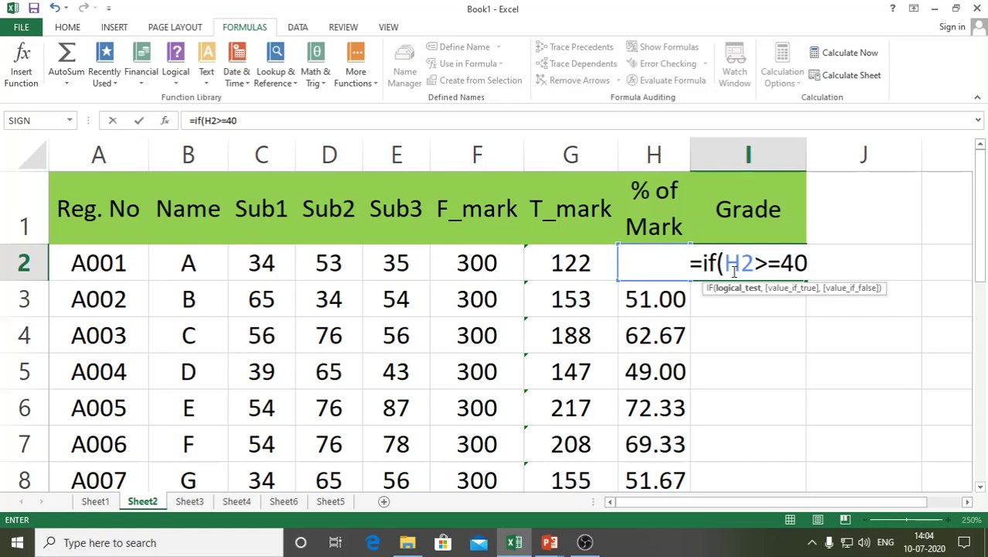
Step: Complete the IF formula in I2 with 1 as the value if true and 0 as the value if false
{"action": "type", "text": ","}
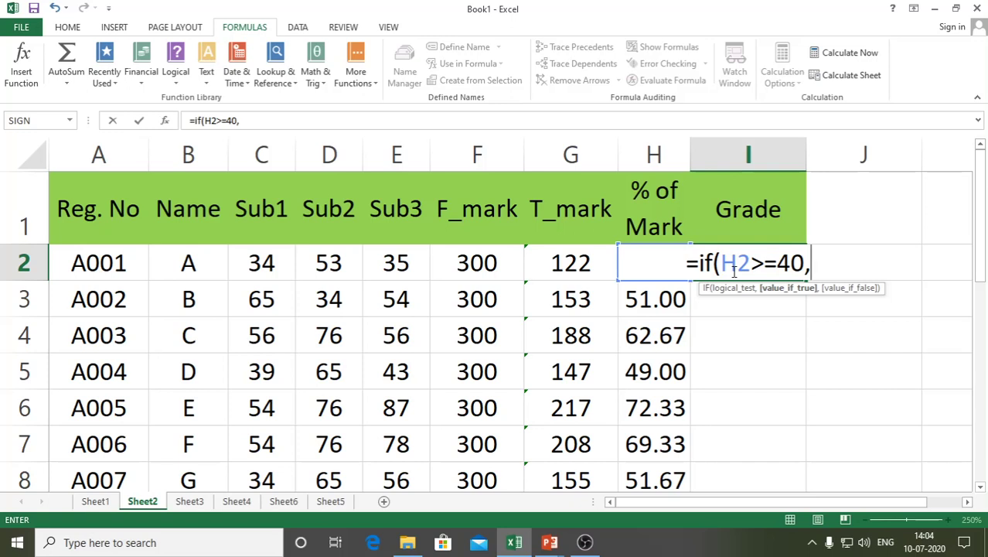
{"action": "type", "text": "1,"}
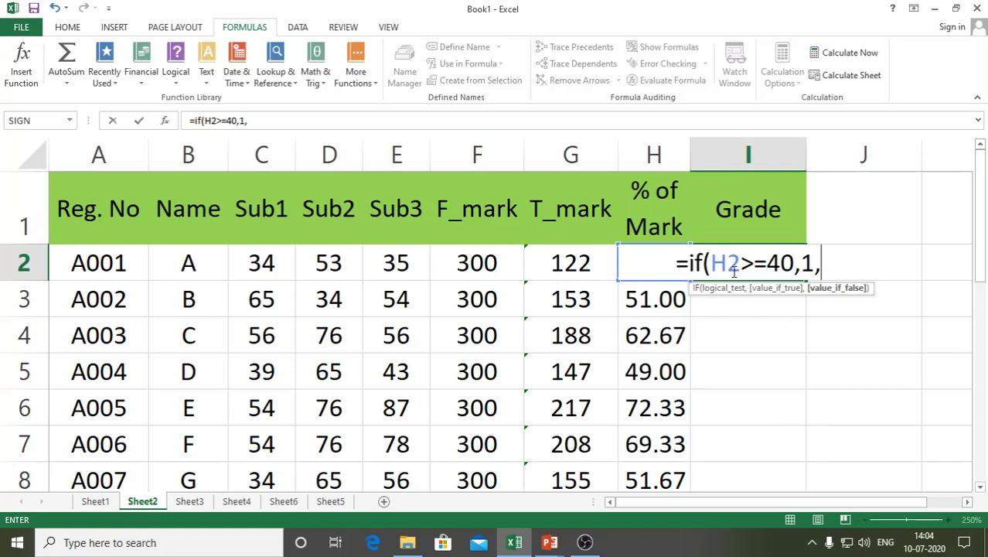
{"action": "type", "text": "0"}
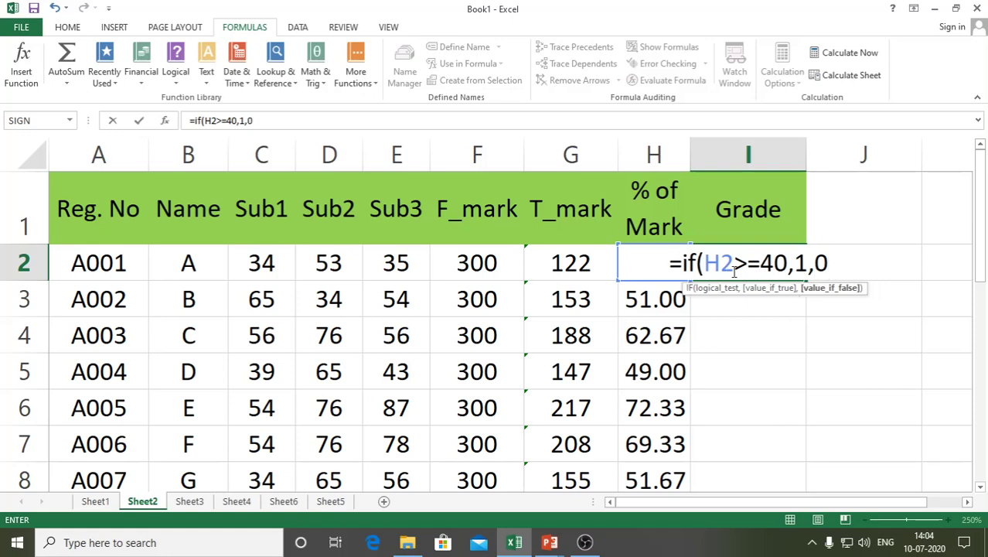
{"action": "type", "text": ")"}
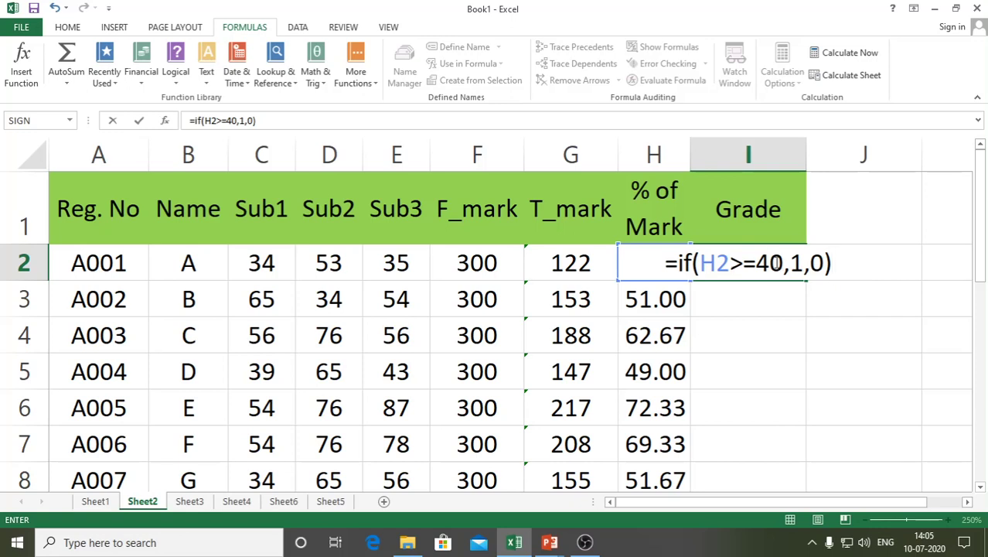
{"action": "left_click_drag", "start_coordinate": [777, 263], "coordinate": [702, 264]}
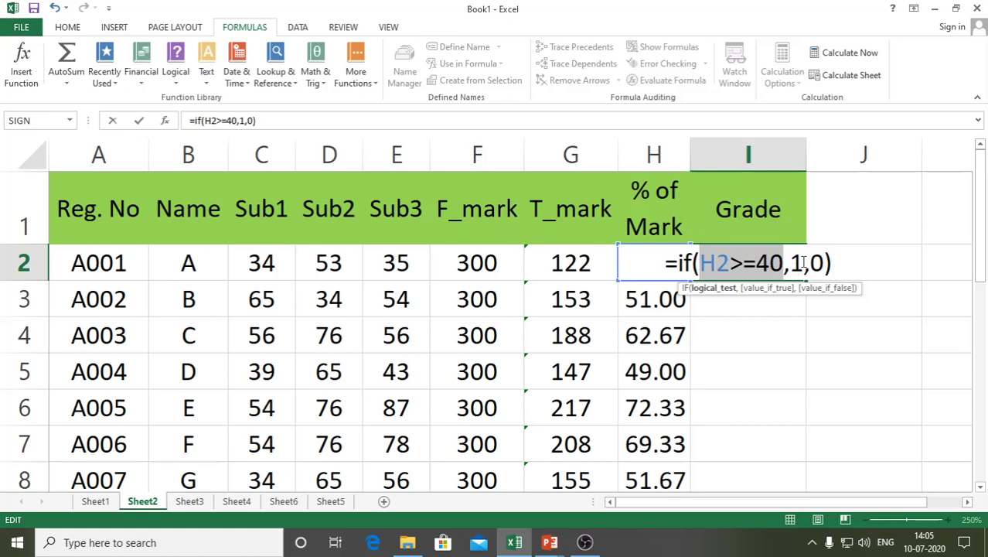
{"action": "left_click_drag", "start_coordinate": [803, 264], "coordinate": [788, 263]}
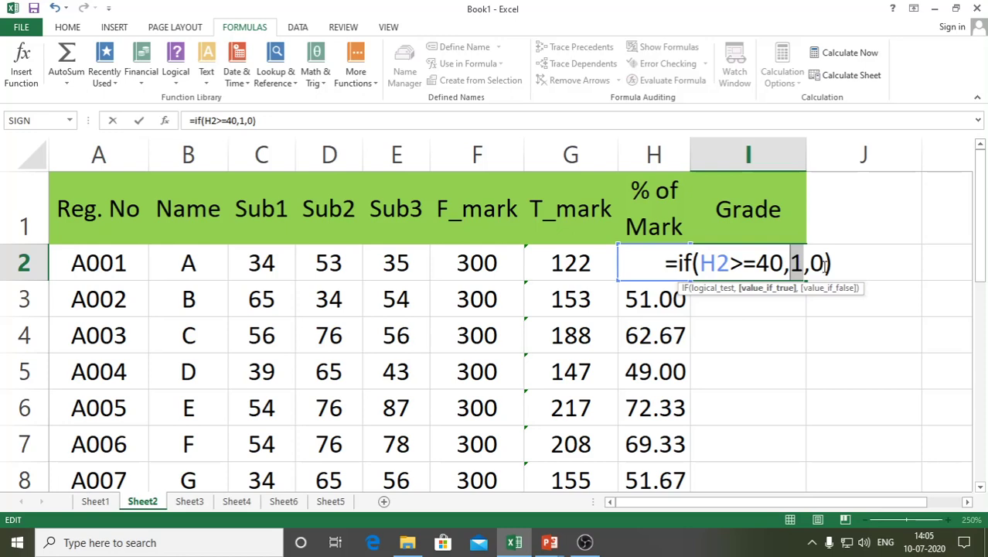
{"action": "left_click_drag", "start_coordinate": [824, 264], "coordinate": [808, 264]}
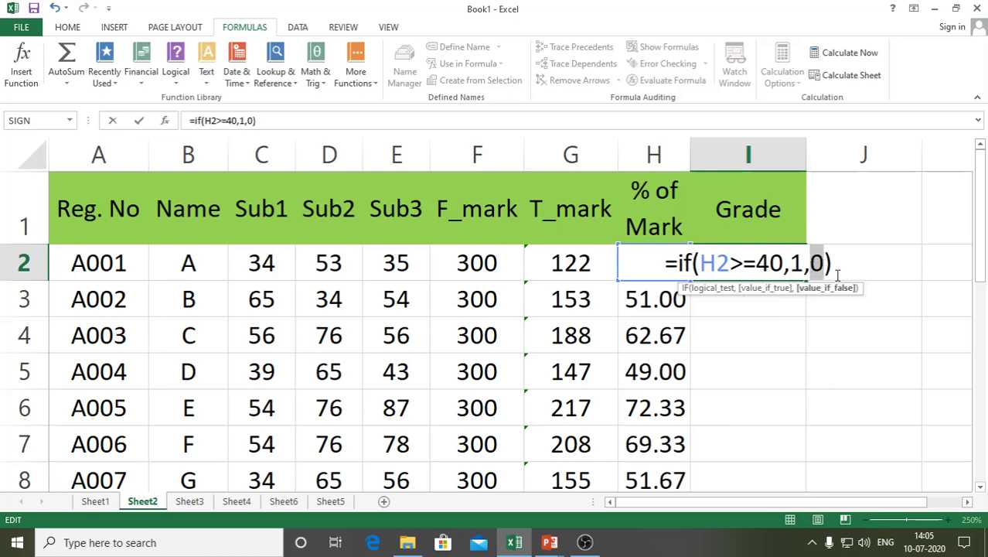
{"action": "key", "text": "Return"}
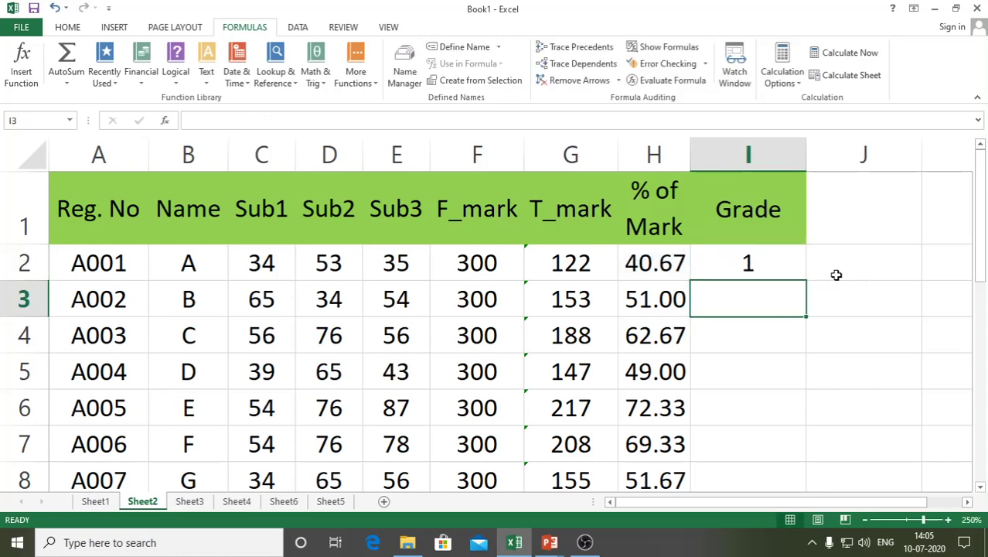
Step: Copy the IF formula from I2 down the Grade column through I11 and review the filled rows
{"action": "left_click", "coordinate": [780, 262]}
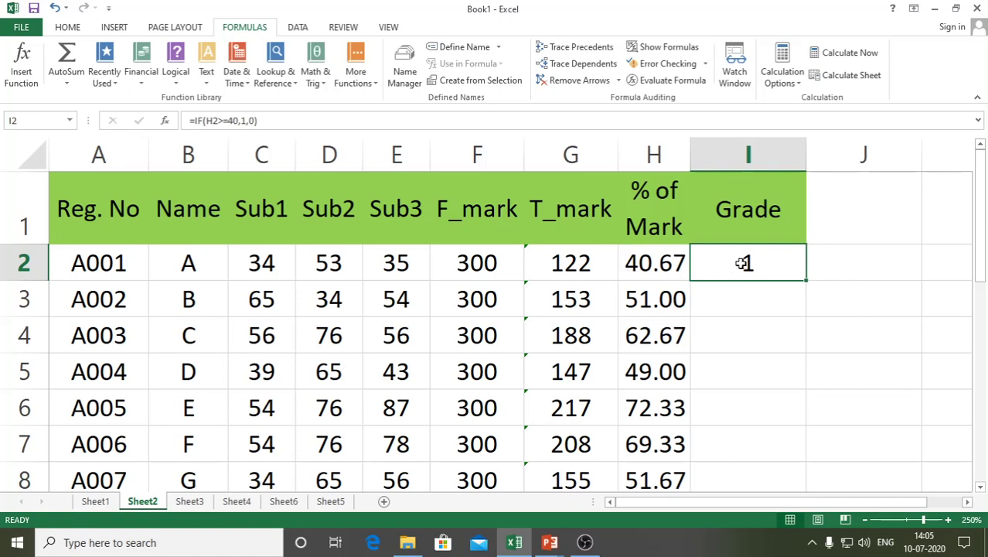
{"action": "left_click", "coordinate": [671, 266]}
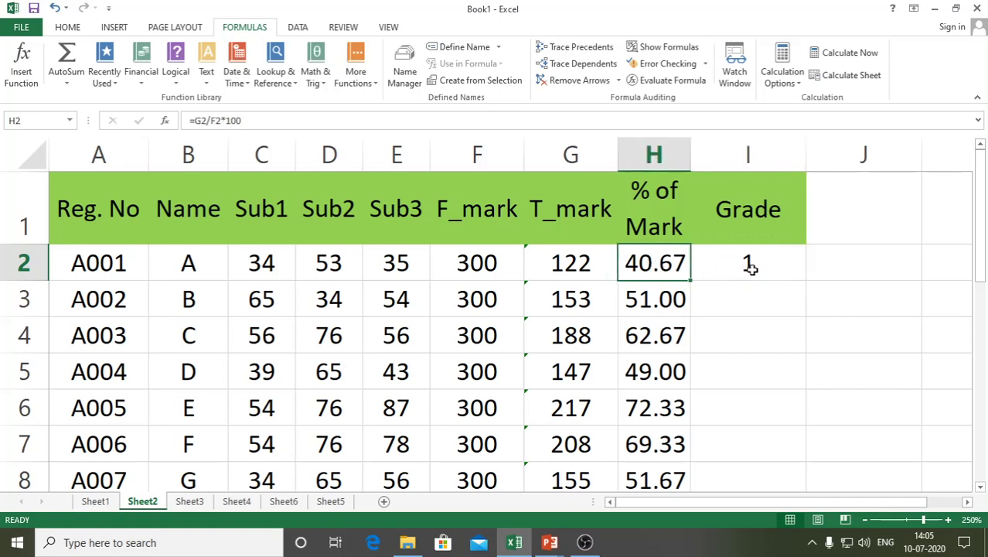
{"action": "left_click", "coordinate": [755, 265]}
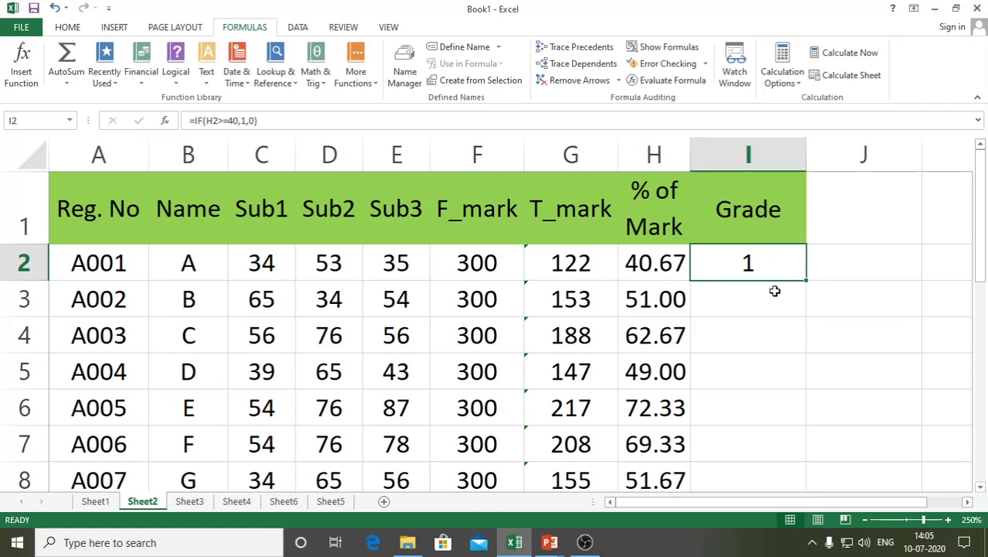
{"action": "mouse_move", "coordinate": [805, 282]}
{"action": "left_mouse_down"}
{"action": "mouse_move", "coordinate": [797, 487]}
{"action": "mouse_move", "coordinate": [806, 272]}
{"action": "mouse_move", "coordinate": [805, 281]}
{"action": "left_mouse_up"}
{"action": "double_click", "coordinate": [806, 282]}
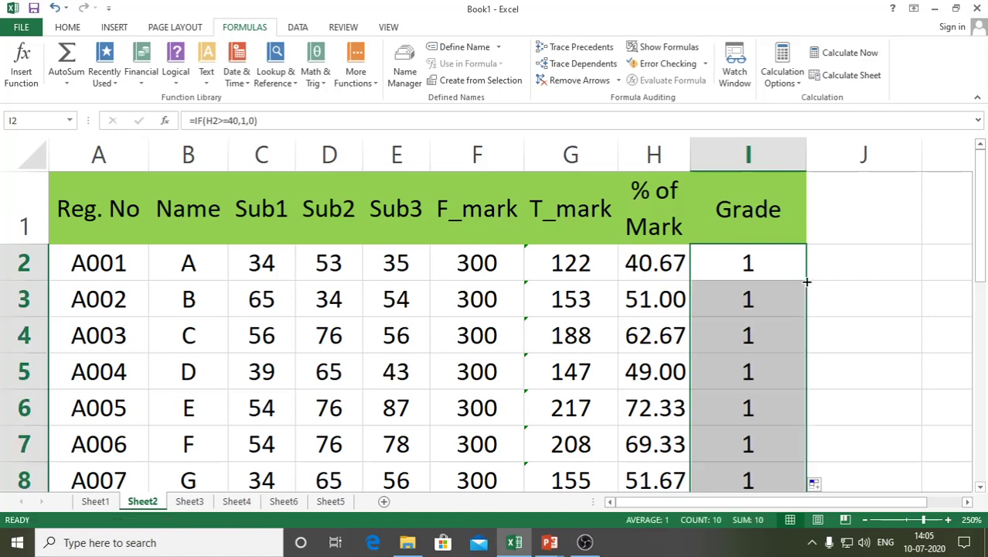
{"action": "scroll", "coordinate": [772, 304], "scroll_direction": "down", "scroll_amount": 2}
{"action": "scroll", "coordinate": [772, 305], "scroll_direction": "up", "scroll_amount": 2}
{"action": "scroll", "coordinate": [772, 304], "scroll_direction": "down", "scroll_amount": 1}
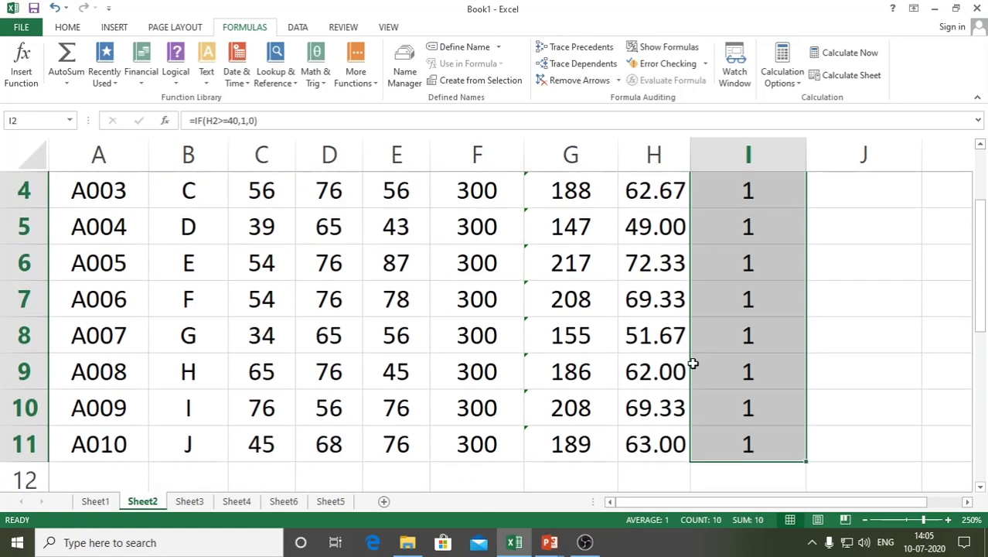
{"action": "scroll", "coordinate": [704, 361], "scroll_direction": "up", "scroll_amount": 1}
{"action": "scroll", "coordinate": [668, 352], "scroll_direction": "down", "scroll_amount": 1}
{"action": "scroll", "coordinate": [706, 360], "scroll_direction": "up", "scroll_amount": 1}
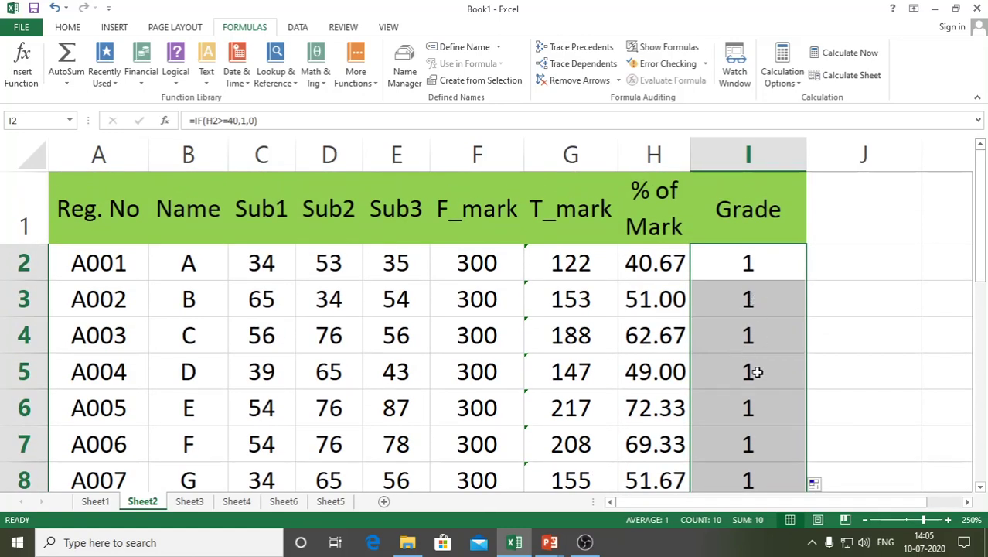
{"action": "left_click", "coordinate": [341, 344]}
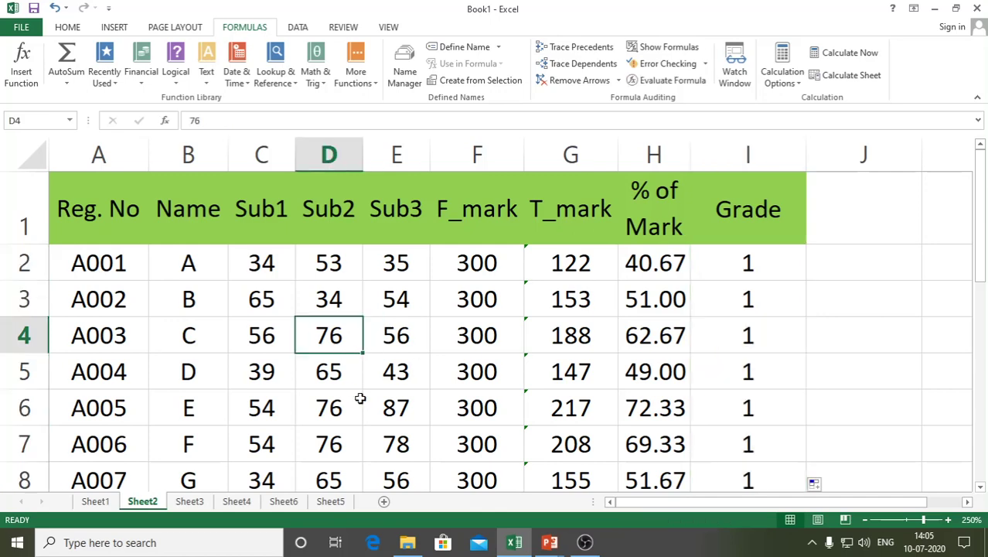
Step: Change the Sub1 mark of student A001 in C2 to 20
{"action": "left_click", "coordinate": [268, 267]}
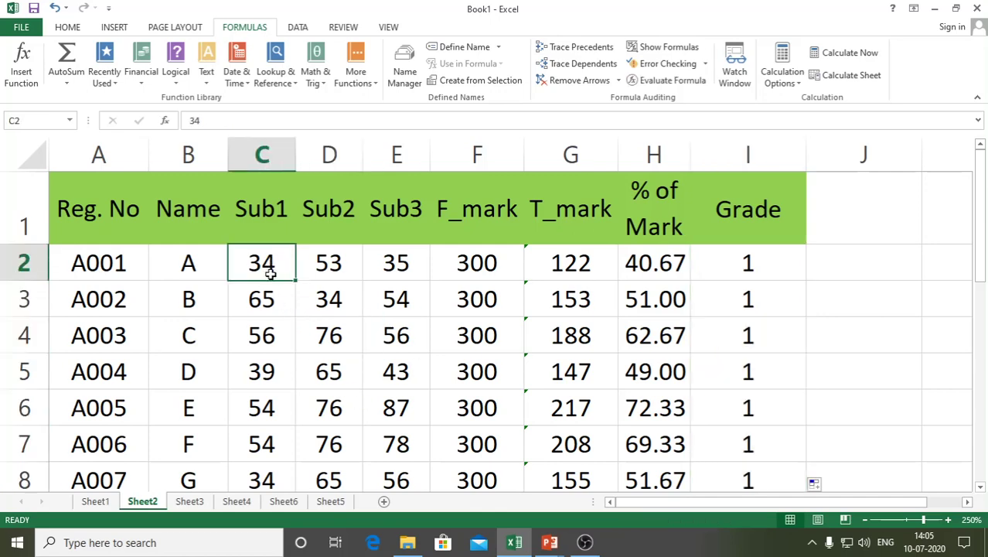
{"action": "type", "text": "20"}
{"action": "left_click", "coordinate": [334, 265]}
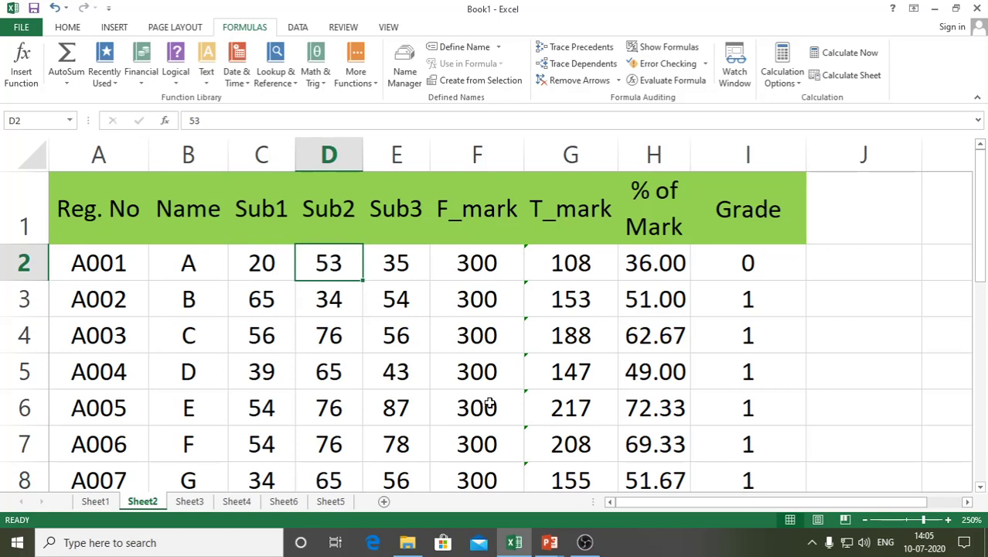
Step: Examine the IF formula in Grade cell I2, including its logical test and its value if true
{"action": "left_click", "coordinate": [767, 292]}
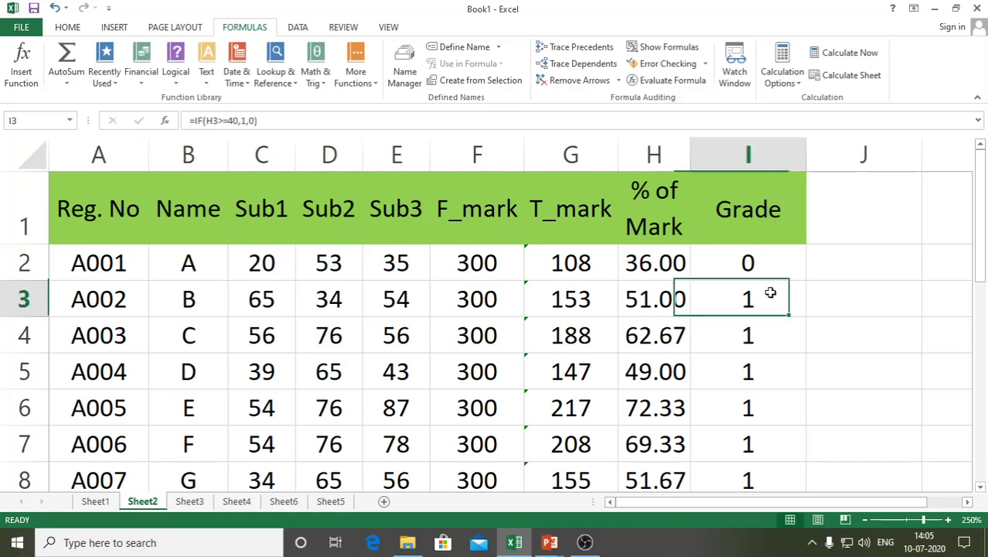
{"action": "left_click", "coordinate": [761, 261]}
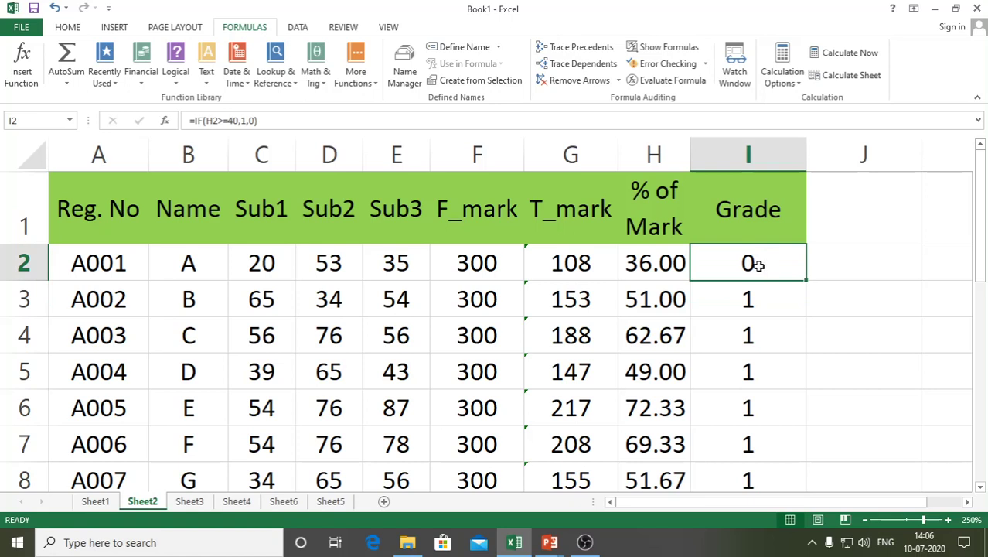
{"action": "double_click", "coordinate": [761, 265]}
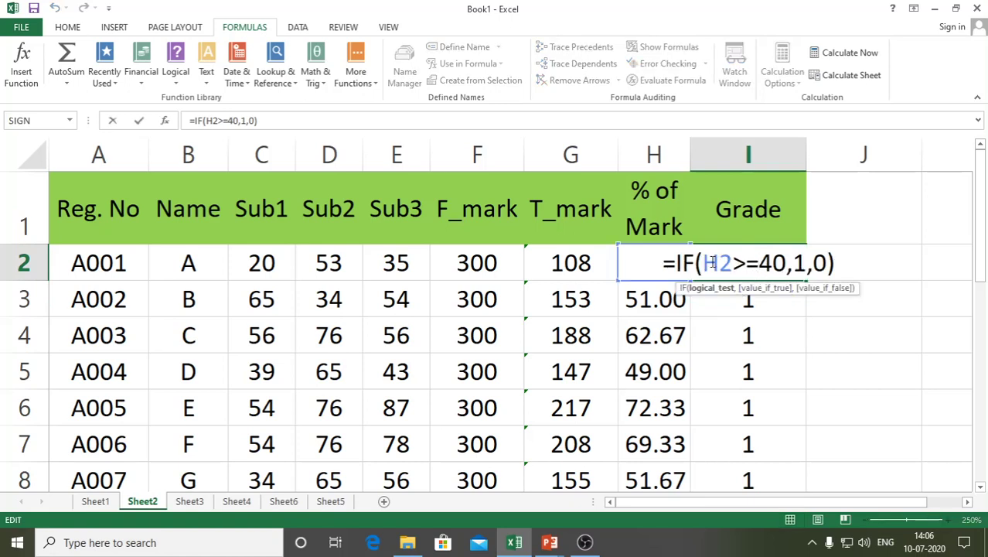
{"action": "left_click_drag", "start_coordinate": [704, 263], "coordinate": [784, 263]}
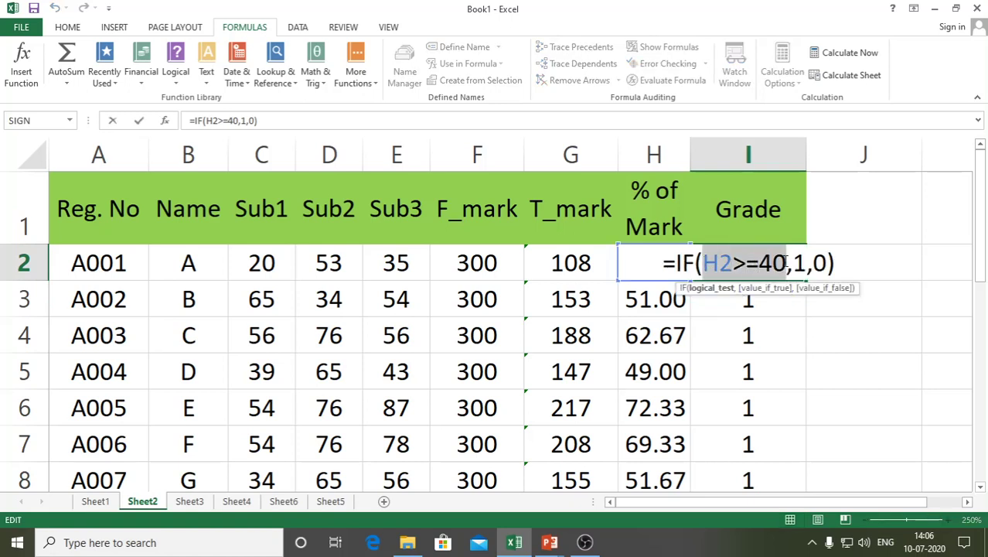
{"action": "double_click", "coordinate": [799, 263]}
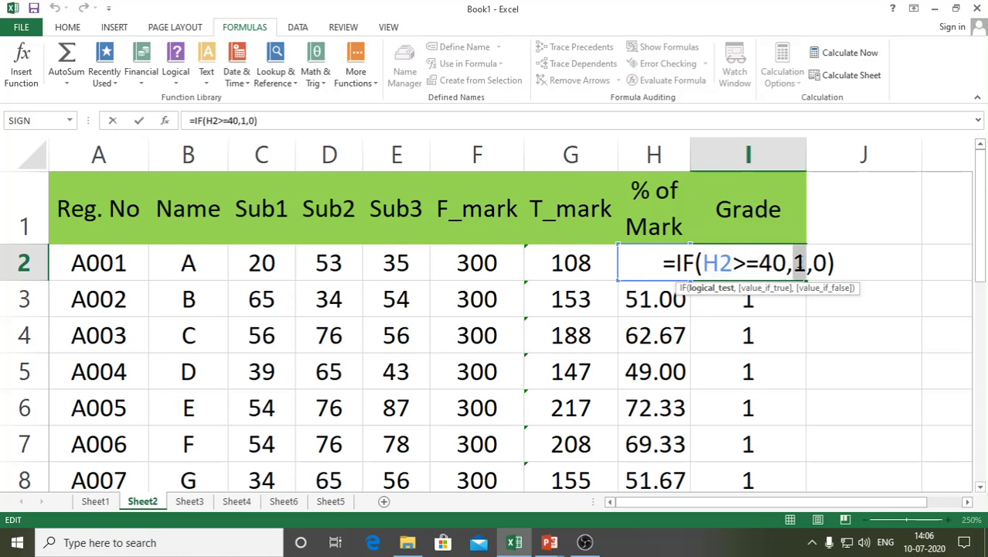
{"action": "left_click", "coordinate": [757, 263]}
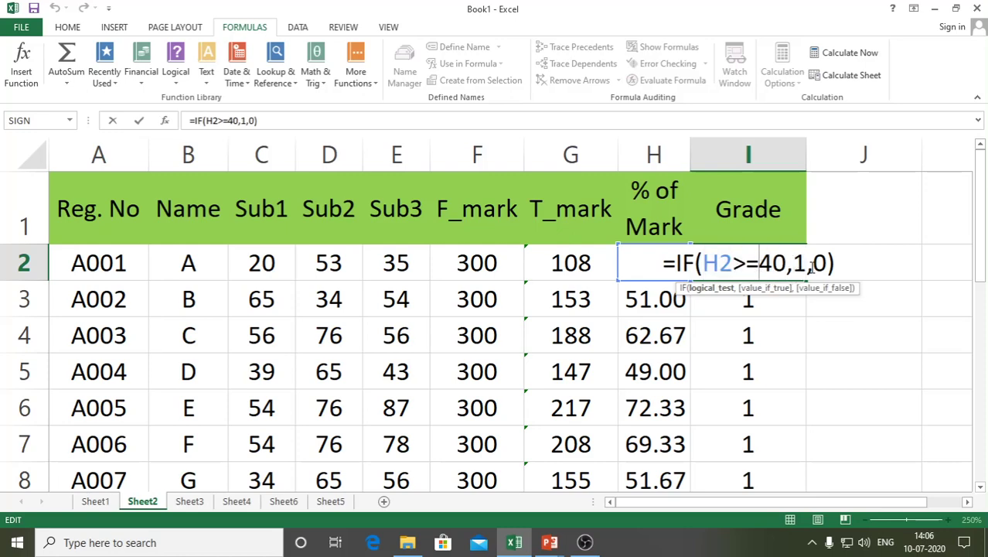
{"action": "key", "text": "Return"}
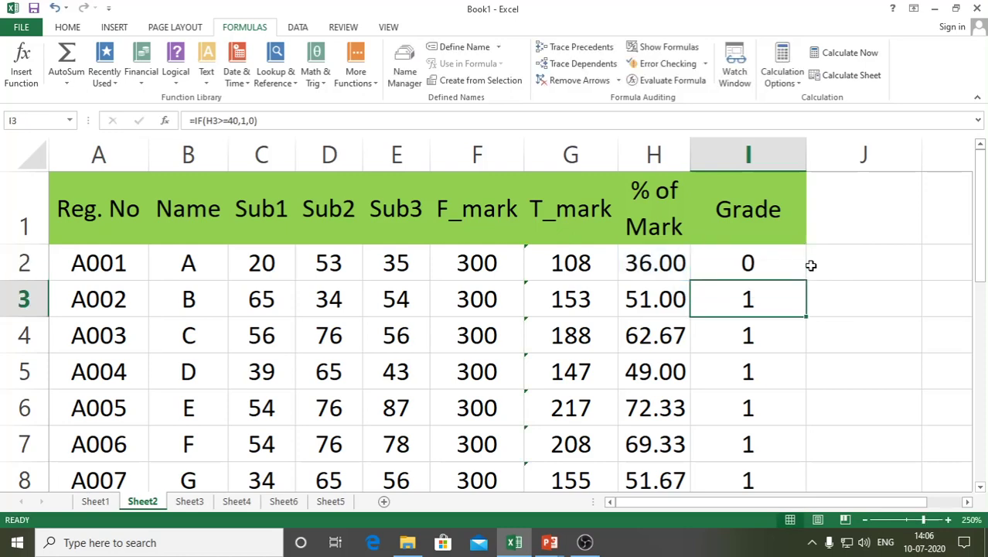
Step: Replace the value if true in I2's IF formula with the text "Pass" in quotation marks
{"action": "left_click", "coordinate": [749, 265]}
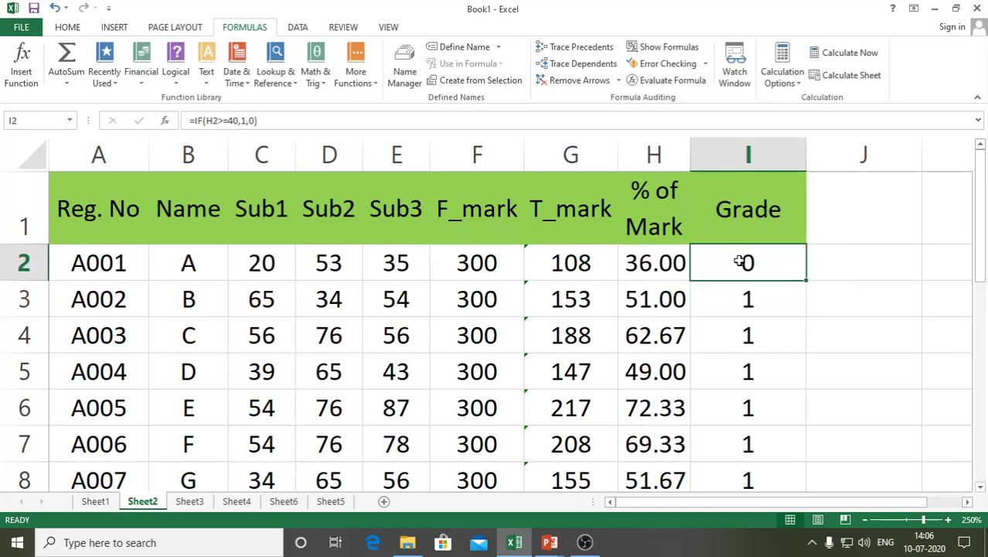
{"action": "double_click", "coordinate": [741, 260]}
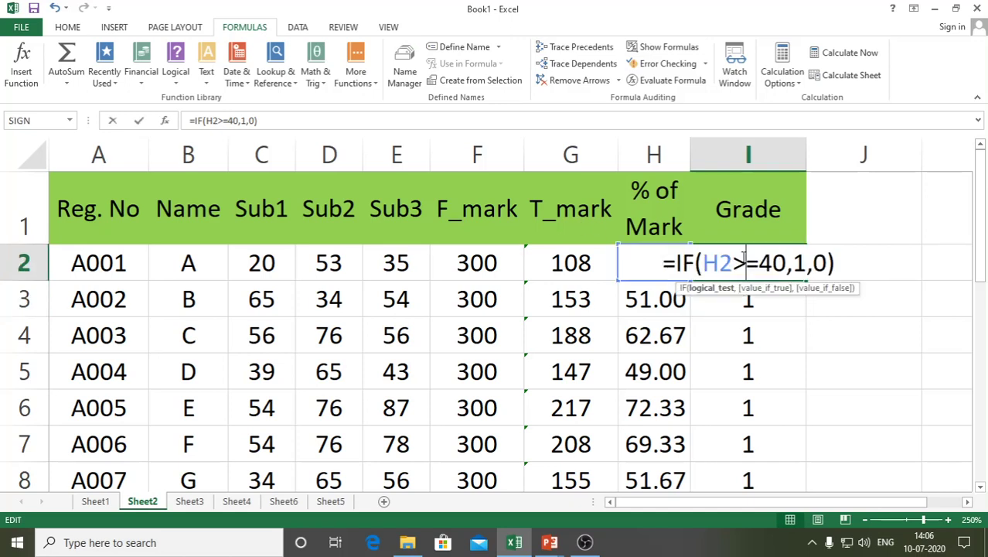
{"action": "left_click_drag", "start_coordinate": [824, 262], "coordinate": [807, 261]}
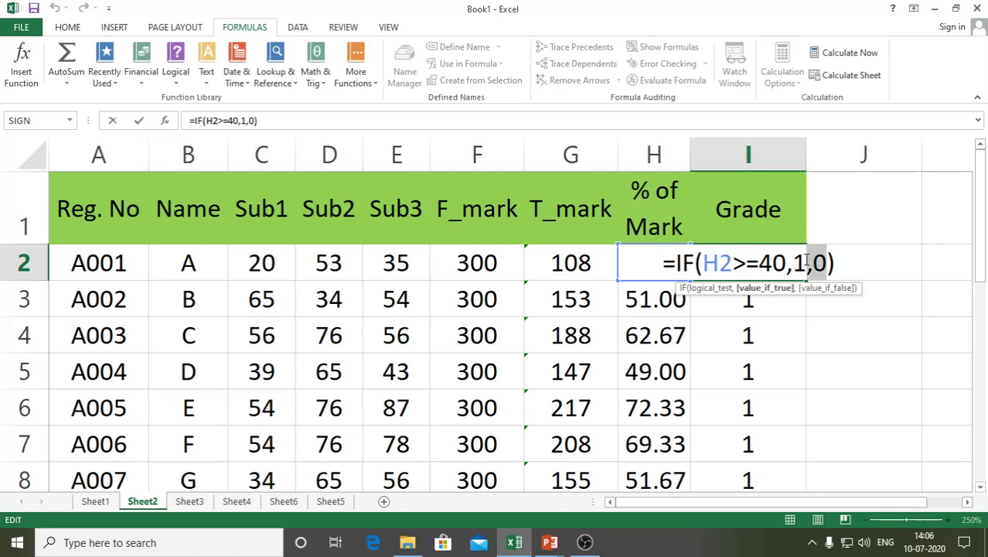
{"action": "left_click", "coordinate": [805, 261]}
{"action": "key", "text": "shift+Left"}
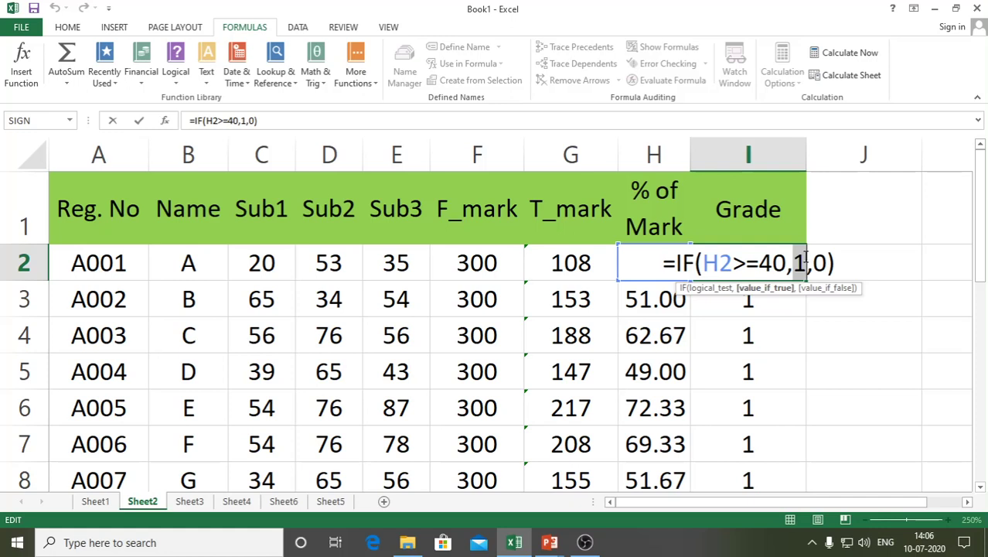
{"action": "key", "text": "BackSpace"}
{"action": "type", "text": "\""}
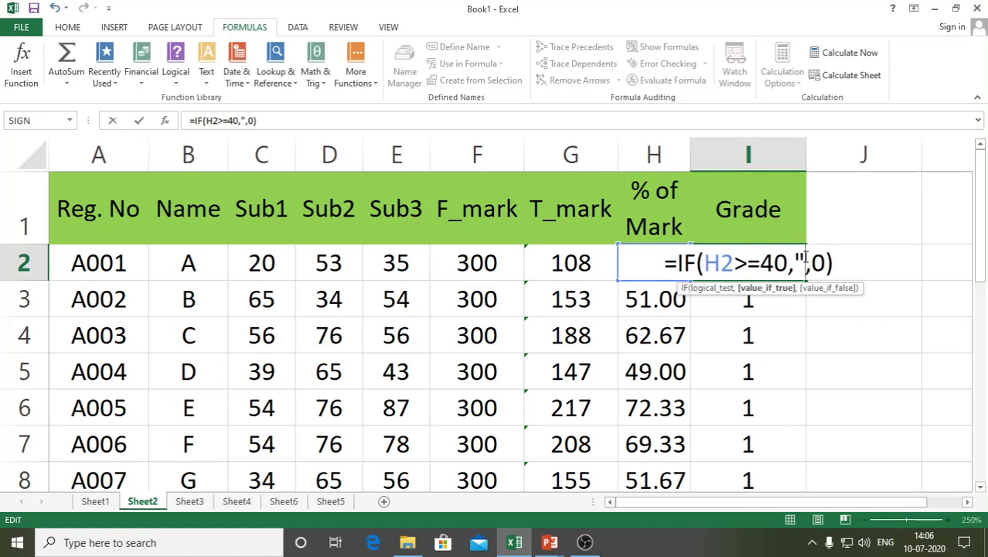
{"action": "type", "text": "Pas"}
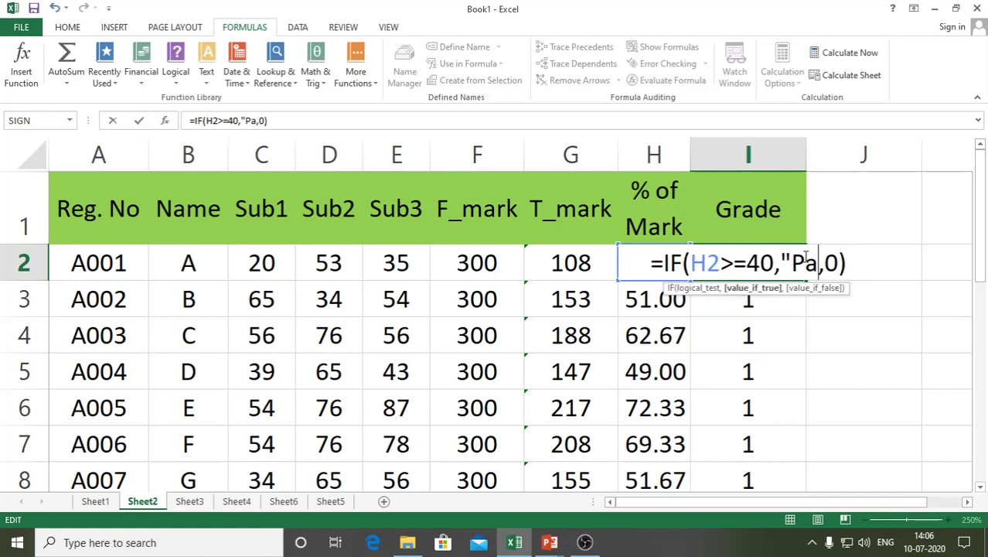
{"action": "type", "text": "s\""}
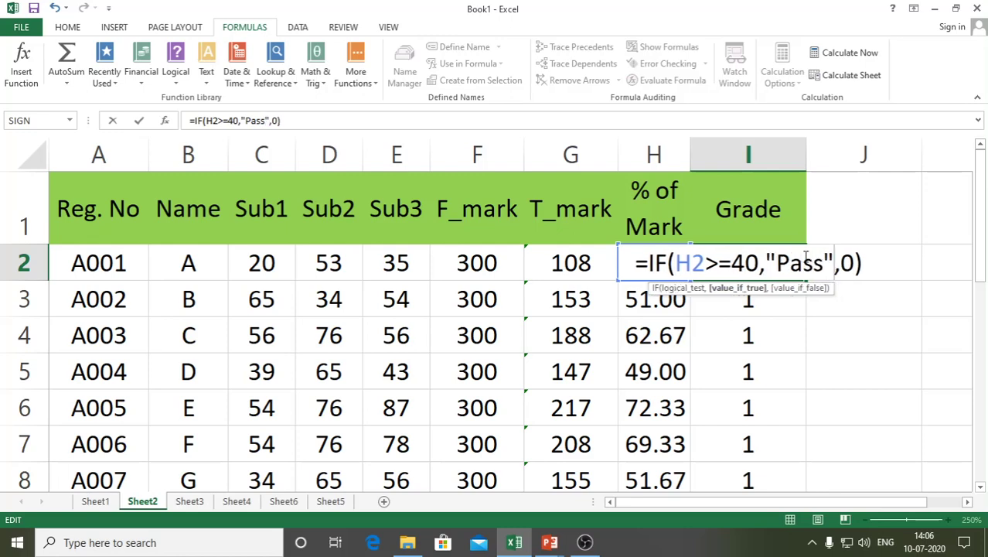
Step: Replace the value if false in I2's formula with "Fail" and copy the formula down the Grade column
{"action": "key", "text": "Right"}
{"action": "key", "text": "shift+Right"}
{"action": "type", "text": "\""}
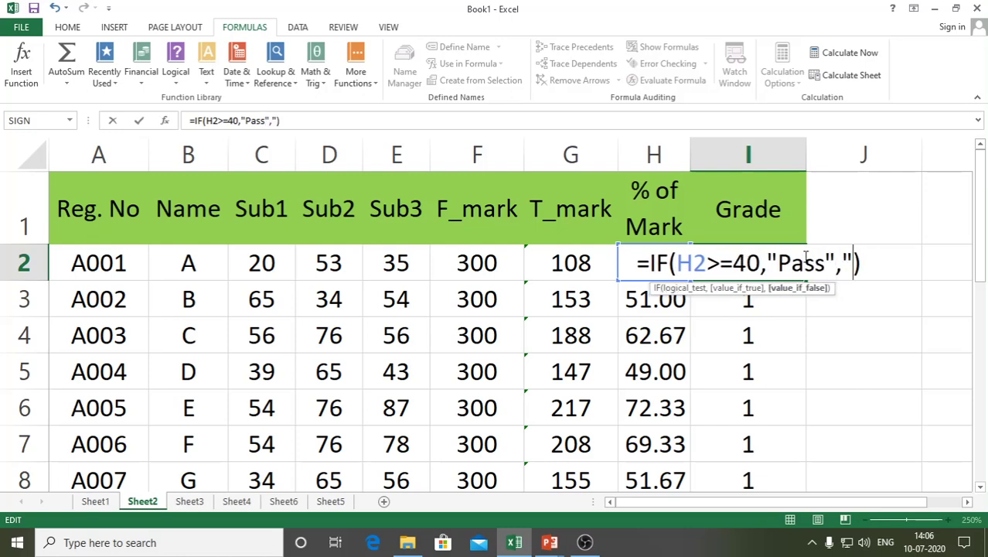
{"action": "type", "text": "Fail\""}
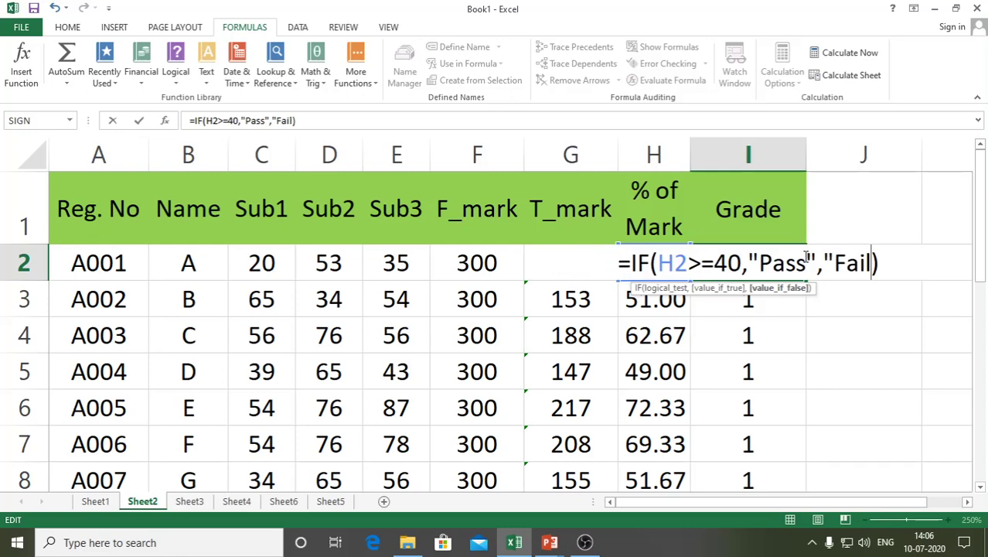
{"action": "key", "text": "Return"}
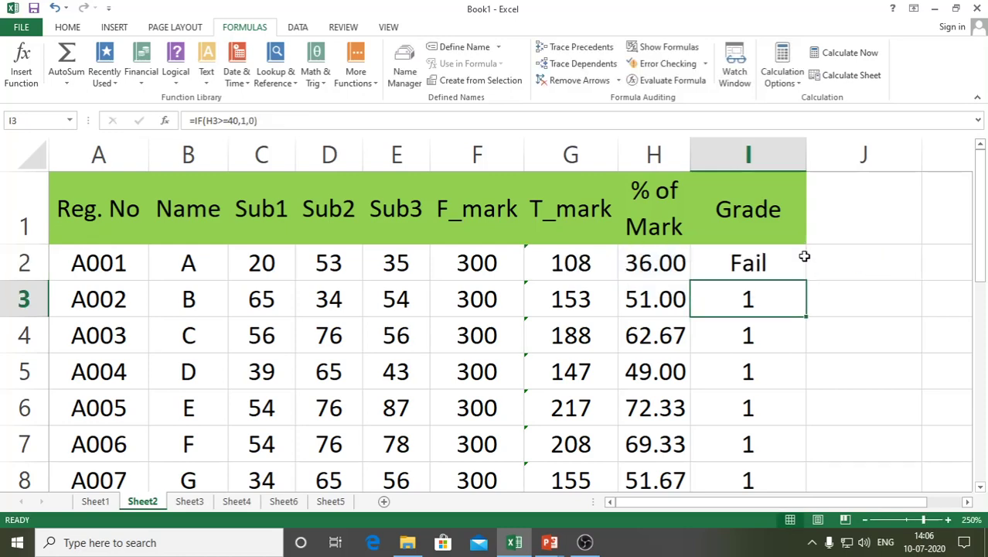
{"action": "left_click", "coordinate": [777, 263]}
{"action": "double_click", "coordinate": [806, 280]}
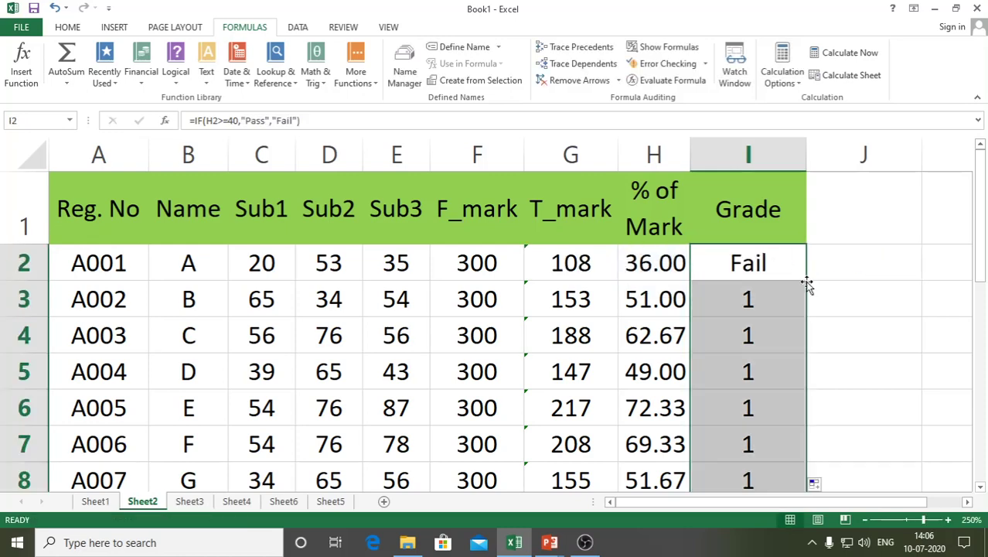
Step: Examine how the text "Pass" is enclosed in quotation marks within the IF formula in I2
{"action": "left_click", "coordinate": [778, 269]}
{"action": "double_click", "coordinate": [781, 267]}
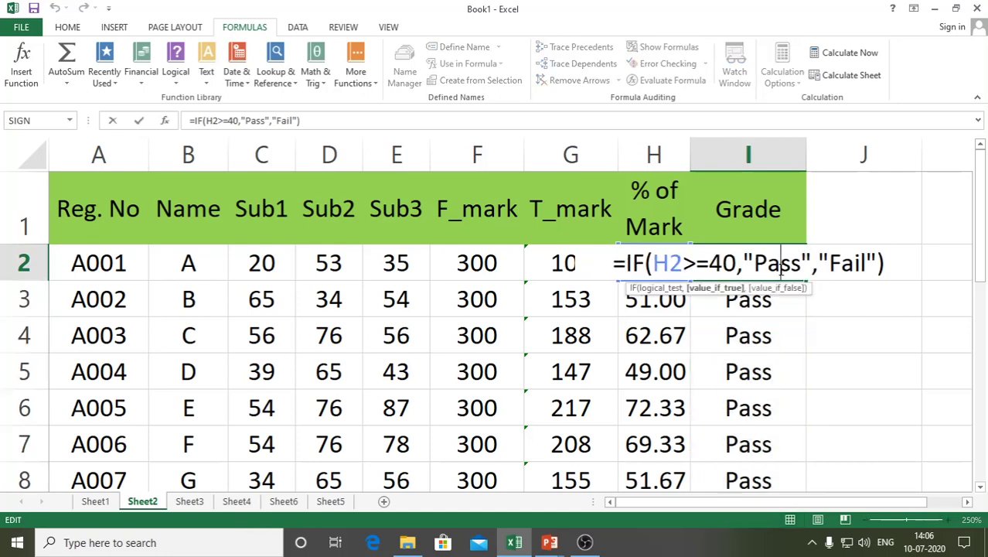
{"action": "double_click", "coordinate": [752, 263]}
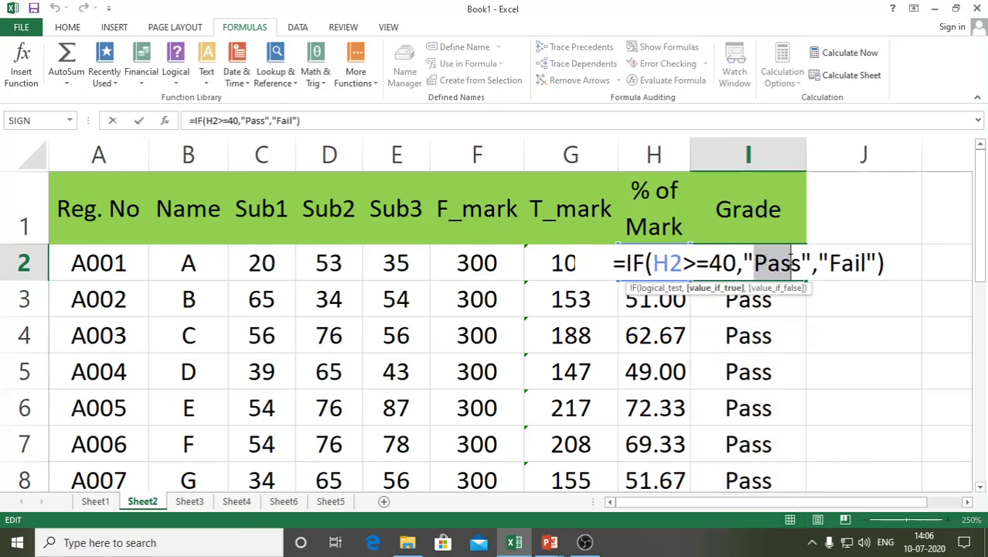
{"action": "left_click_drag", "start_coordinate": [744, 264], "coordinate": [808, 264]}
{"action": "left_click", "coordinate": [767, 264]}
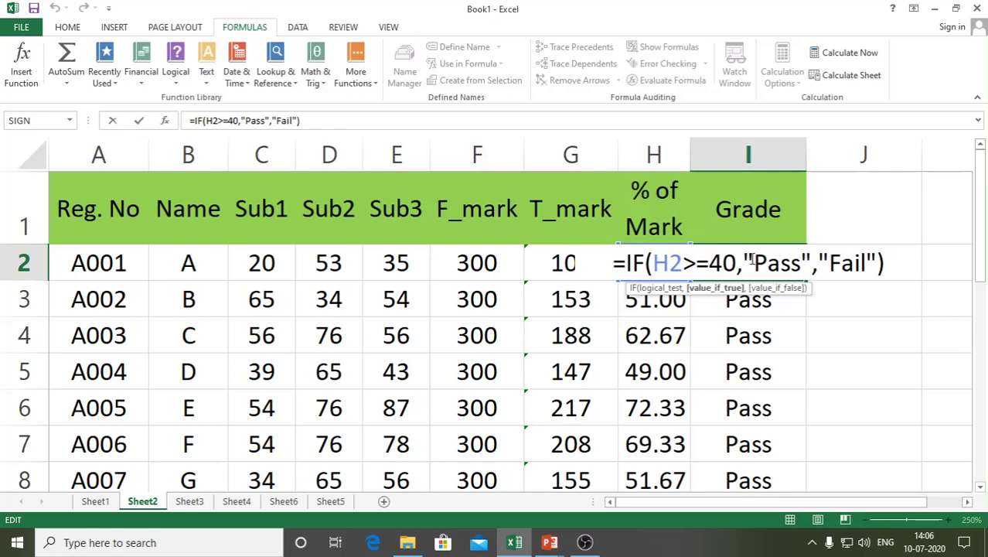
{"action": "left_click_drag", "start_coordinate": [744, 263], "coordinate": [798, 259]}
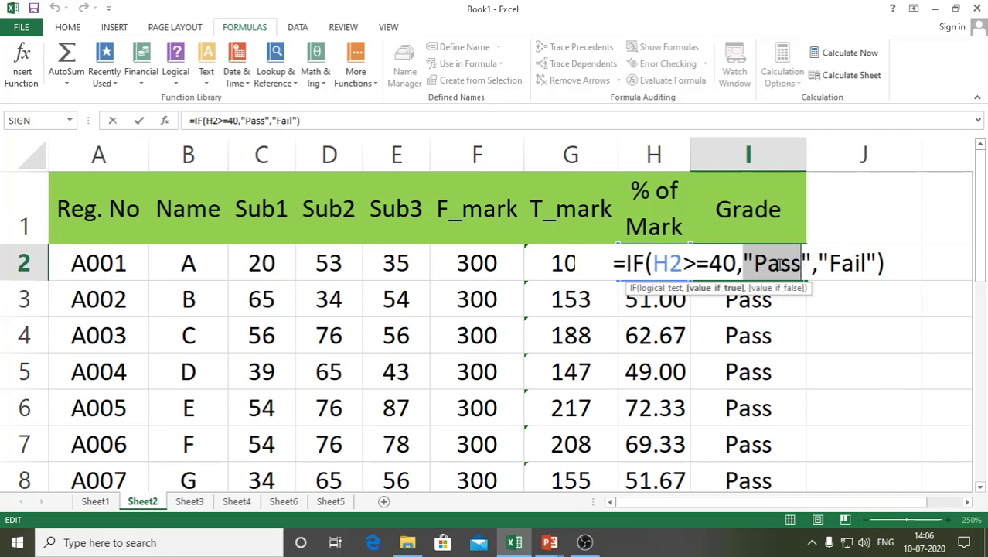
{"action": "key", "text": "shift+Return"}
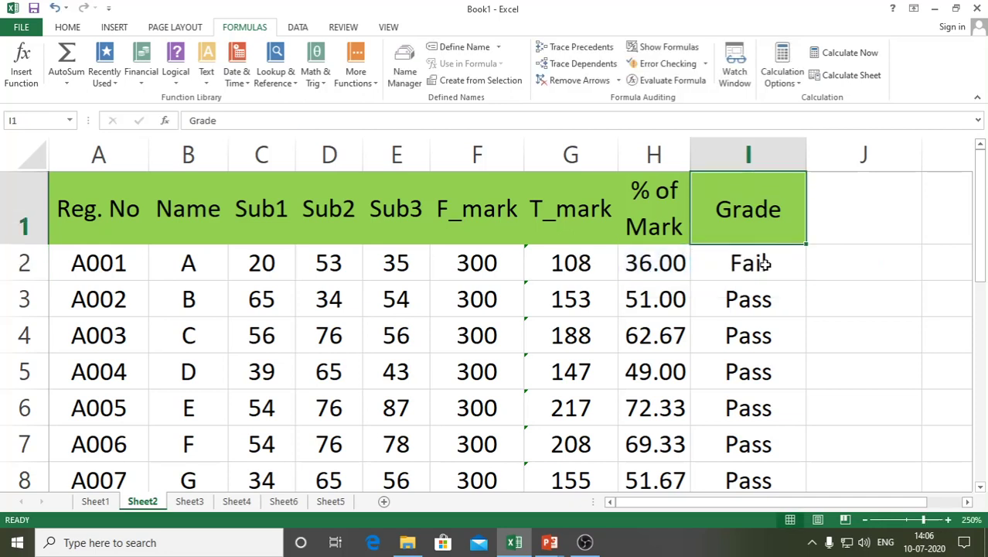
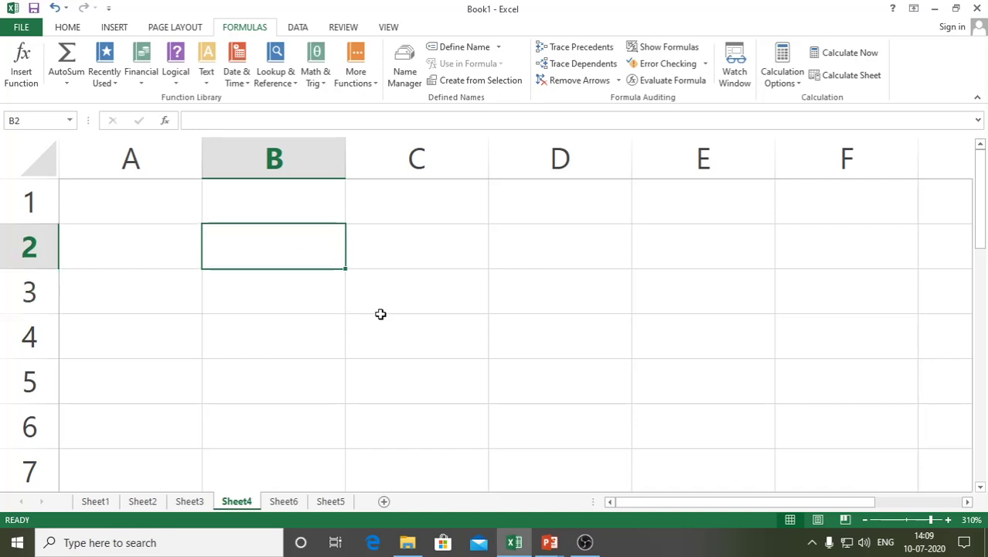
Step: Enter the formula =AND(2+3=5,2+1=4,3+3=6) in cell B2 of Sheet4
{"action": "type", "text": "="}
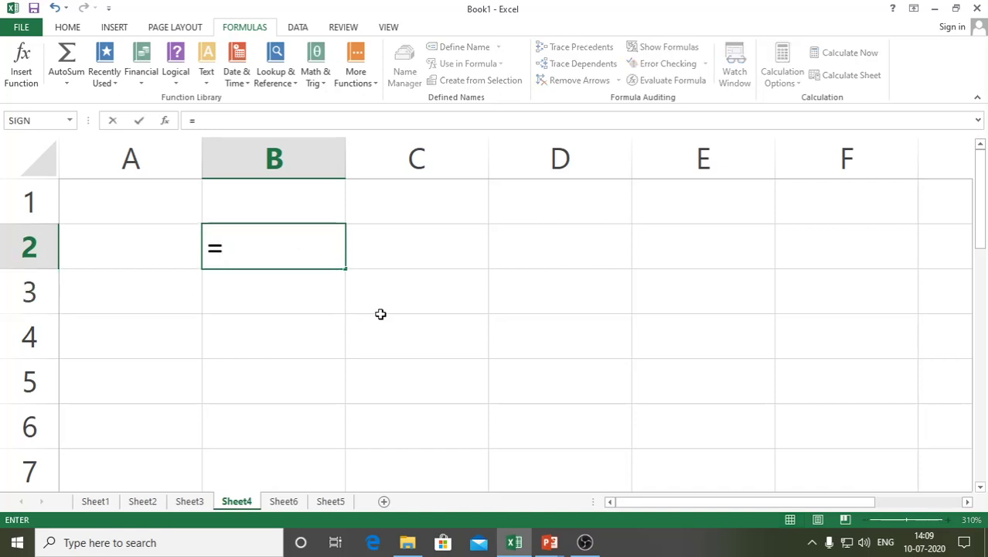
{"action": "type", "text": "AND("}
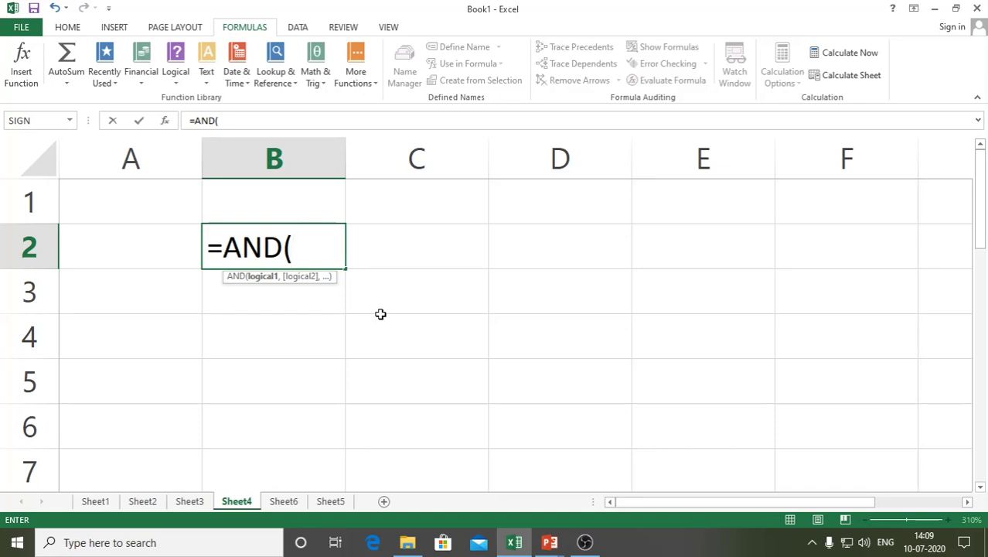
{"action": "type", "text": "2+3"}
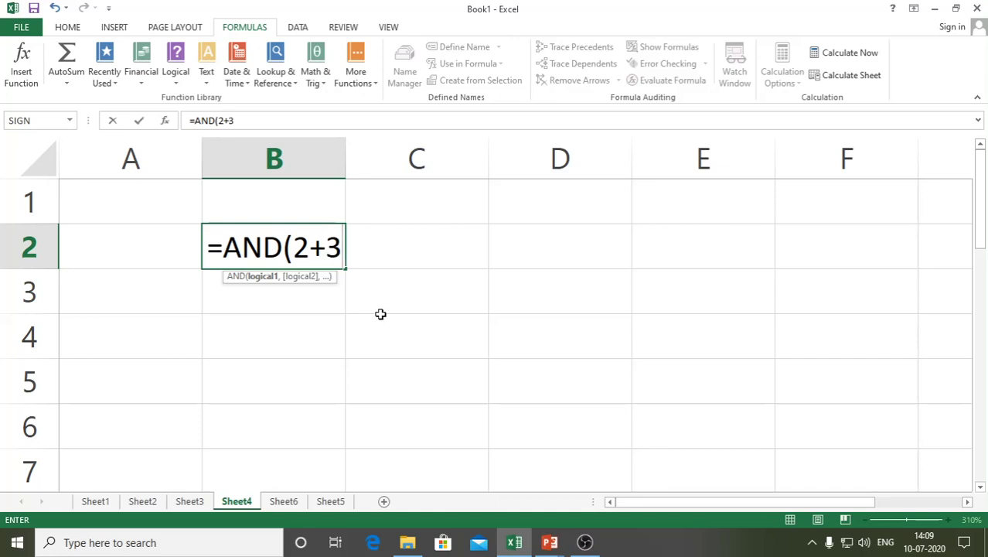
{"action": "type", "text": "="}
{"action": "type", "text": "5"}
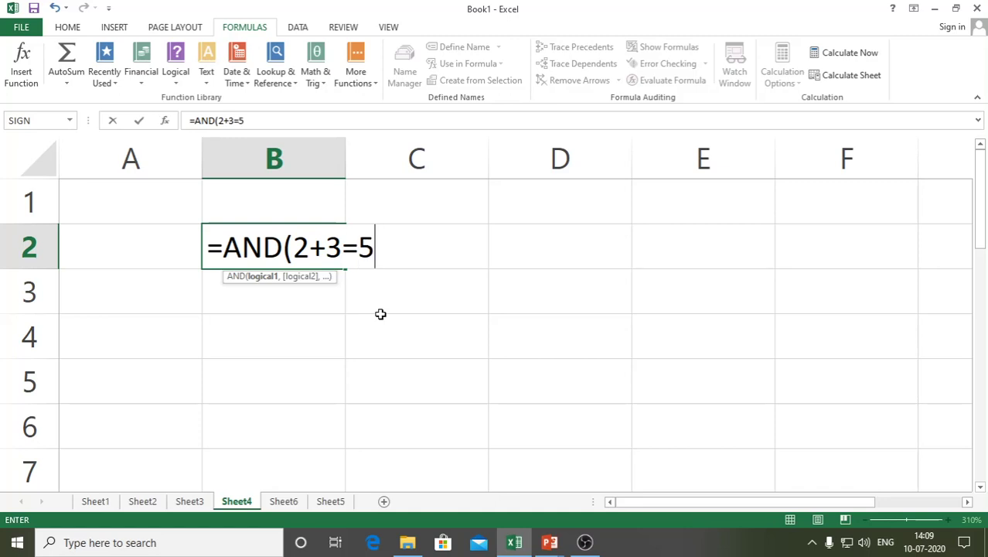
{"action": "type", "text": ",2+"}
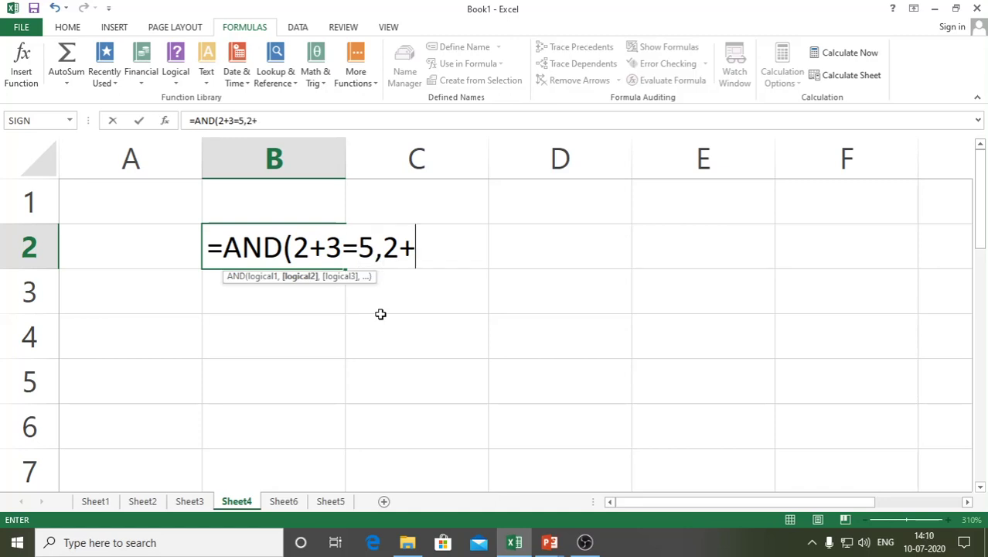
{"action": "type", "text": "1=4"}
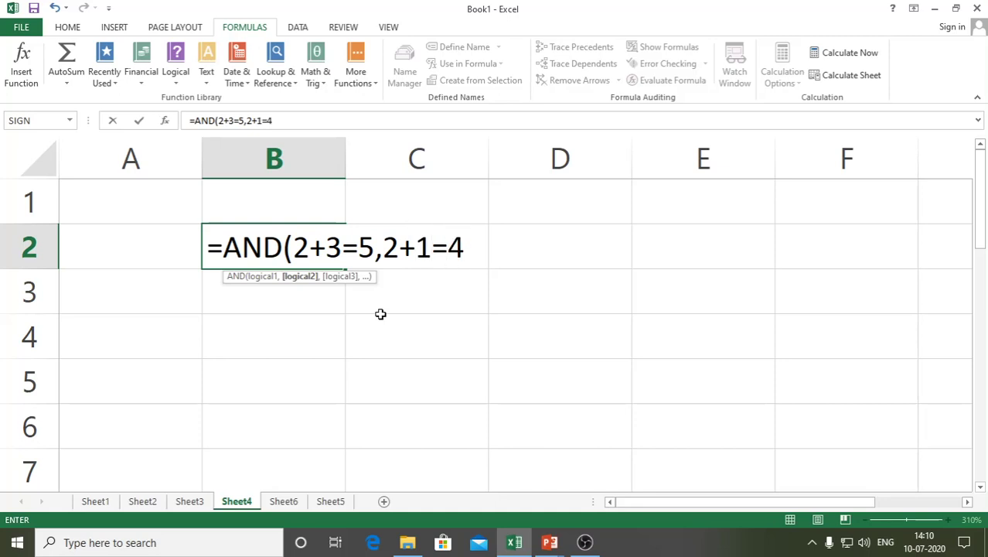
{"action": "type", "text": ",3+"}
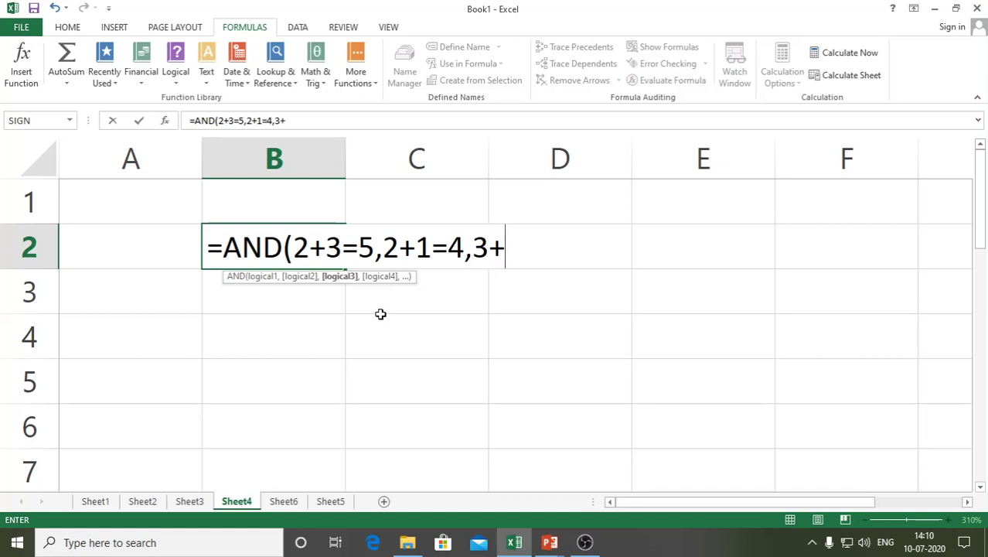
{"action": "type", "text": "3=6)"}
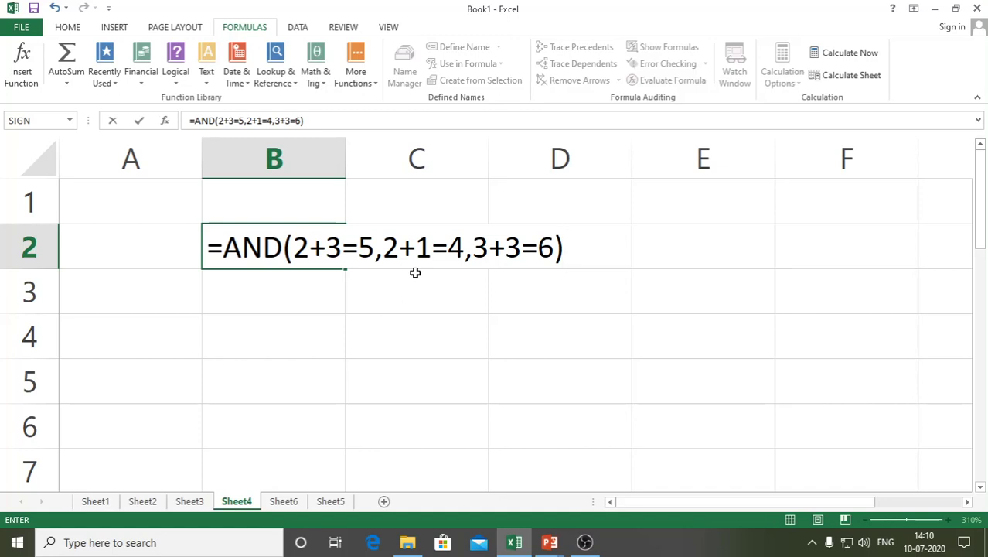
{"action": "key", "text": "Return"}
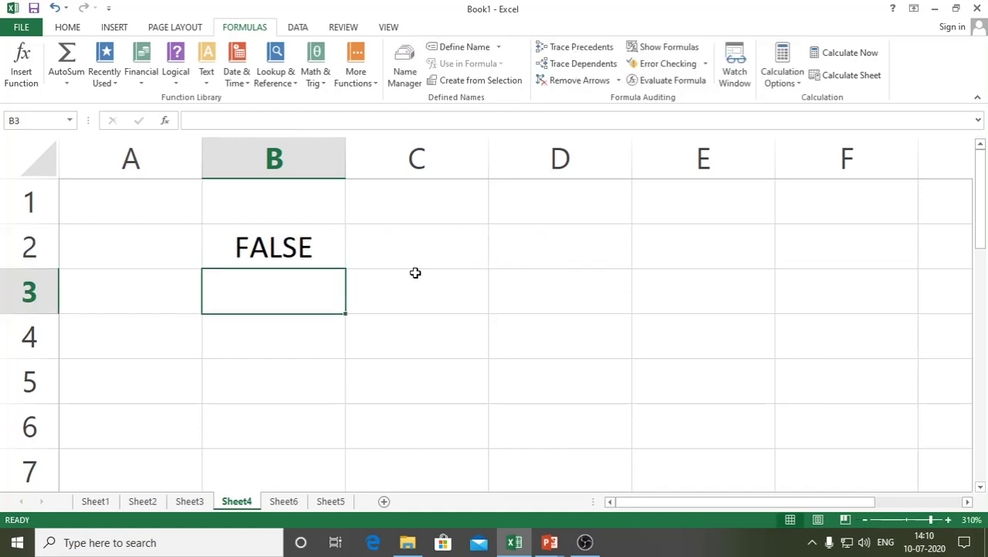
Step: Examine each of the three conditions inside the AND formula in cell B2, comparing 2+3=5, 2+1=4 and 3+3=6
{"action": "left_click", "coordinate": [277, 253]}
{"action": "double_click", "coordinate": [337, 259]}
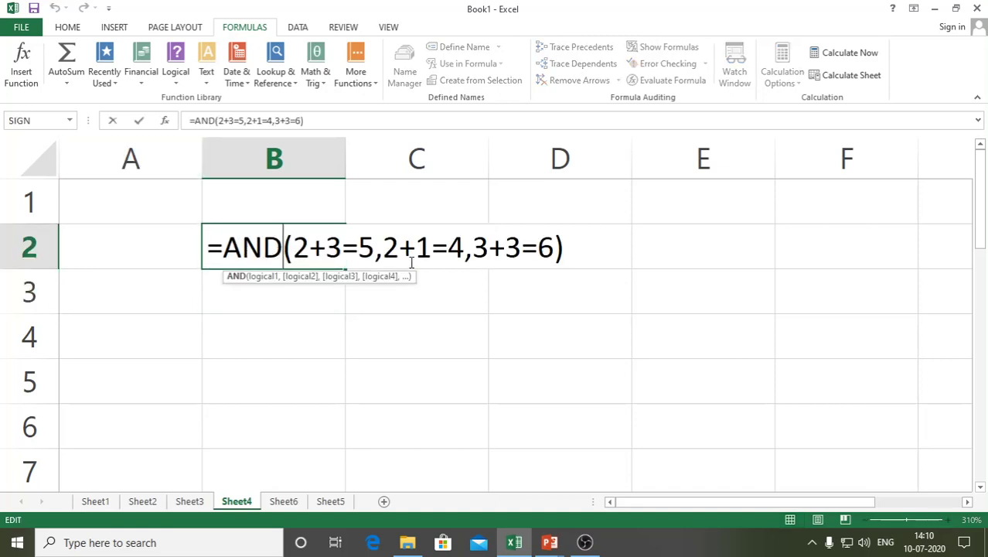
{"action": "left_click_drag", "start_coordinate": [292, 247], "coordinate": [374, 248]}
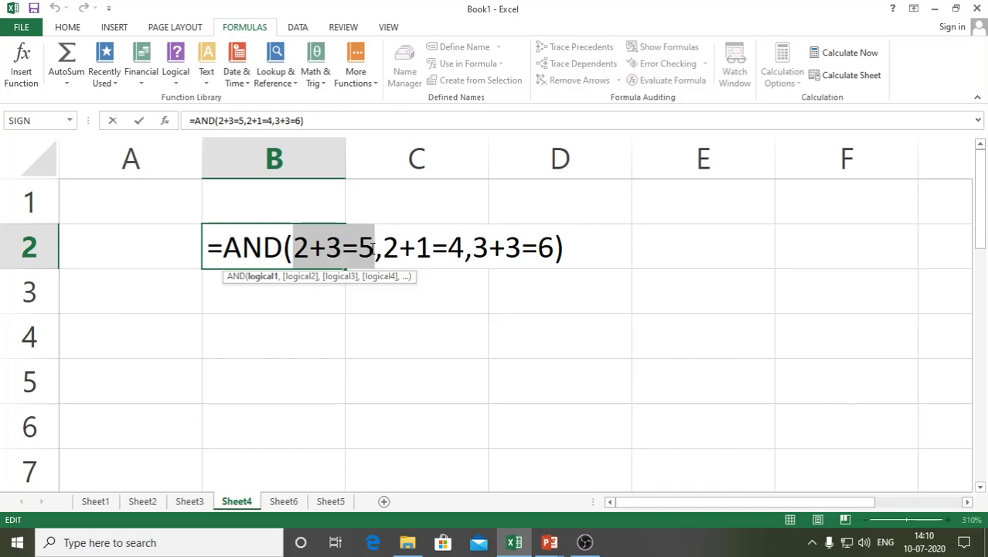
{"action": "left_click", "coordinate": [374, 248]}
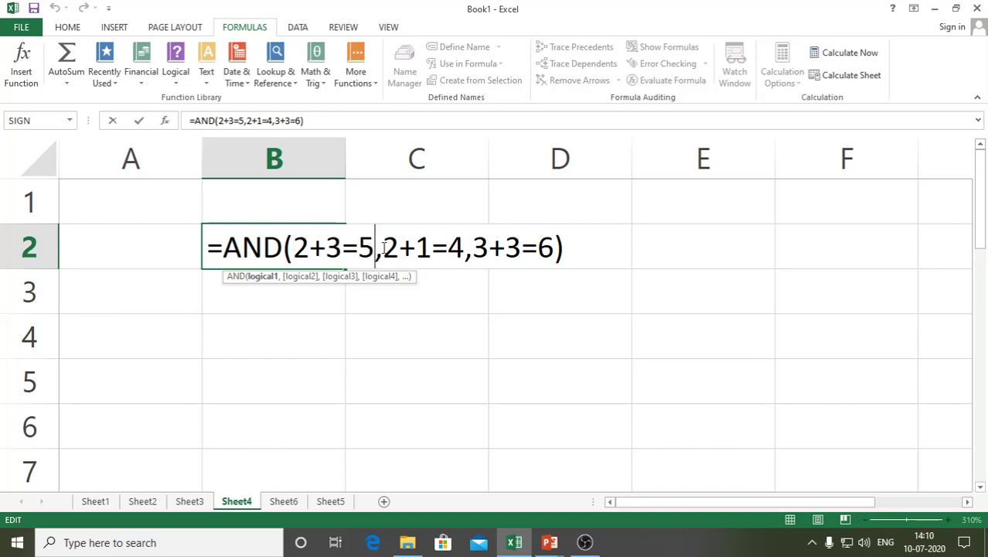
{"action": "left_click_drag", "start_coordinate": [383, 248], "coordinate": [469, 249]}
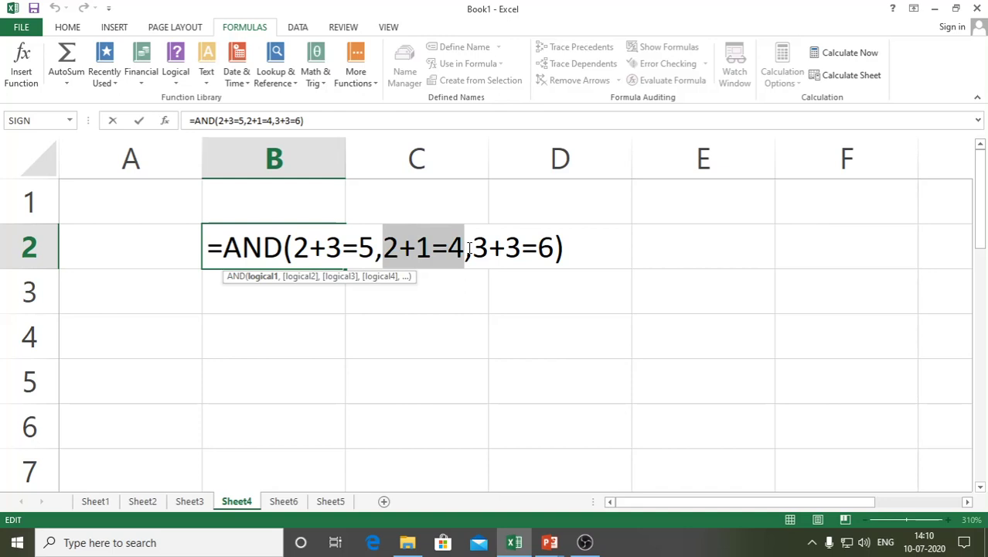
{"action": "left_click_drag", "start_coordinate": [473, 247], "coordinate": [546, 248]}
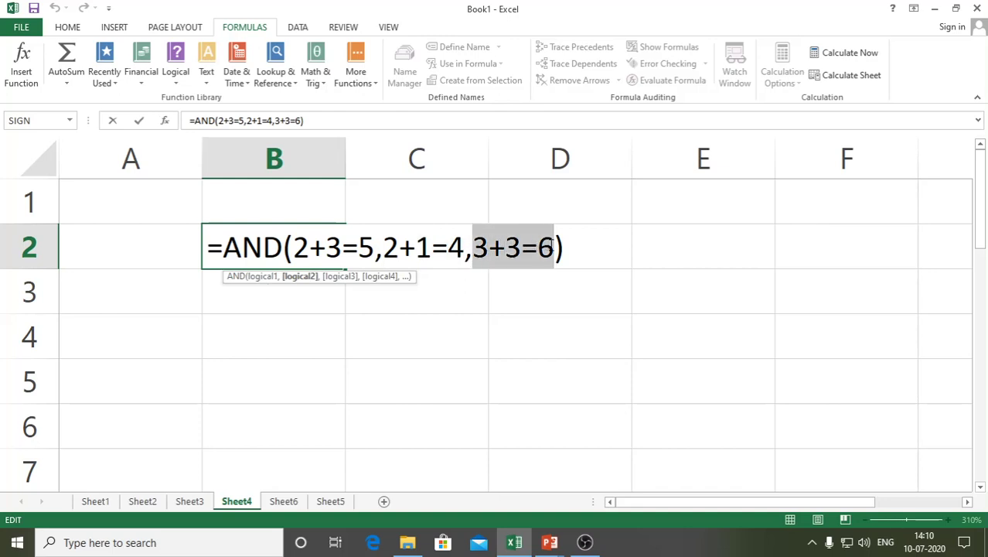
{"action": "left_click_drag", "start_coordinate": [383, 248], "coordinate": [466, 244]}
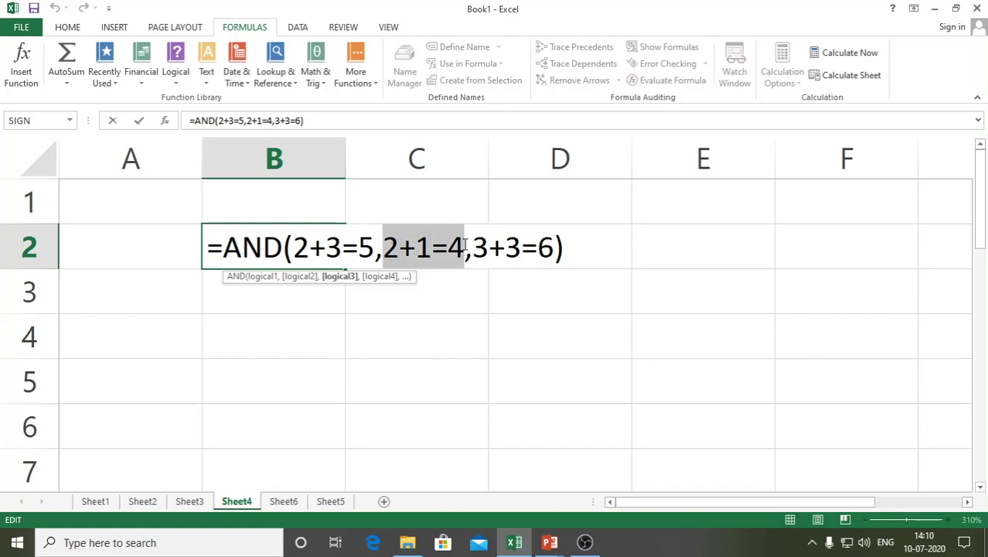
{"action": "left_click_drag", "start_coordinate": [293, 248], "coordinate": [552, 248]}
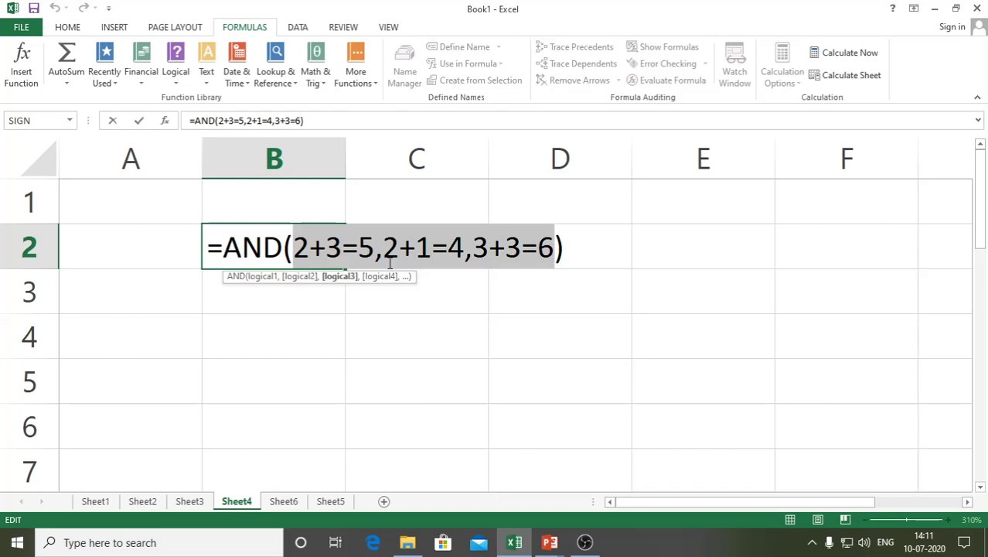
{"action": "left_click", "coordinate": [368, 249]}
{"action": "left_click_drag", "start_coordinate": [293, 249], "coordinate": [551, 245]}
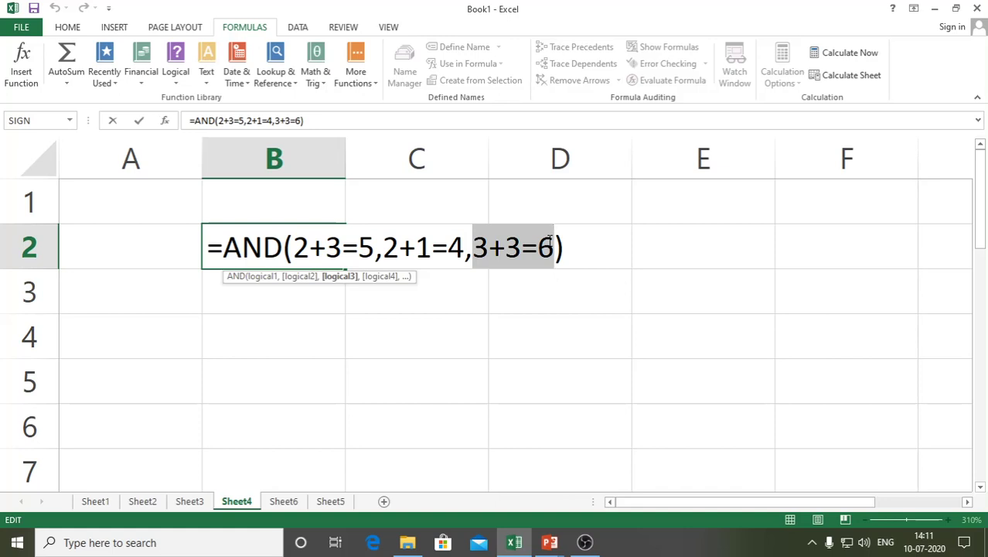
{"action": "left_click_drag", "start_coordinate": [376, 246], "coordinate": [291, 252]}
{"action": "left_click_drag", "start_coordinate": [416, 247], "coordinate": [464, 246]}
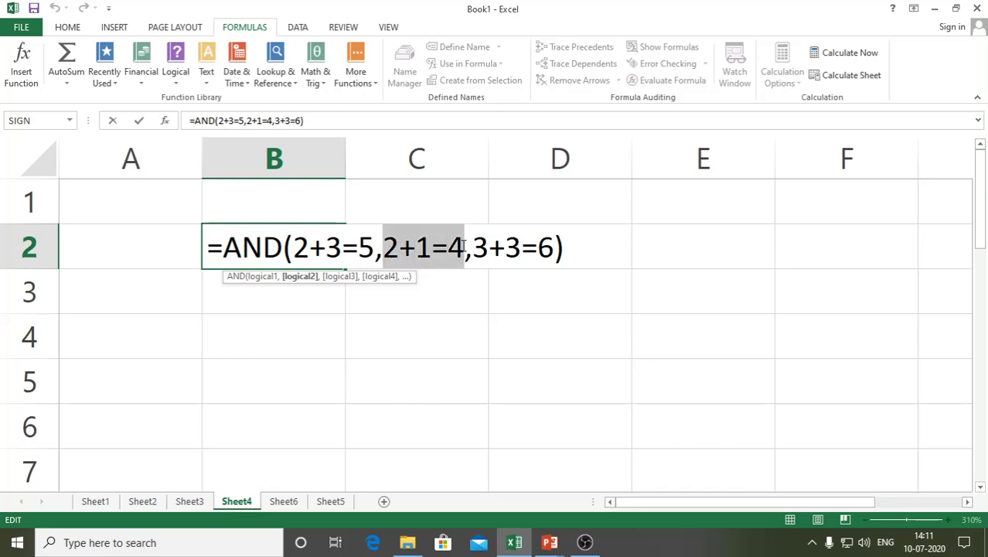
{"action": "left_click", "coordinate": [428, 247]}
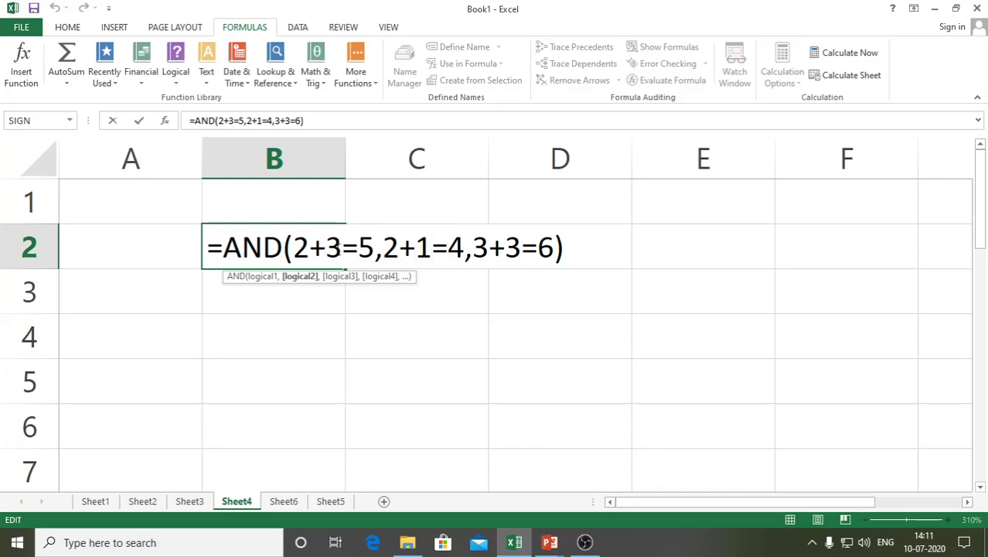
{"action": "left_click_drag", "start_coordinate": [375, 248], "coordinate": [311, 247]}
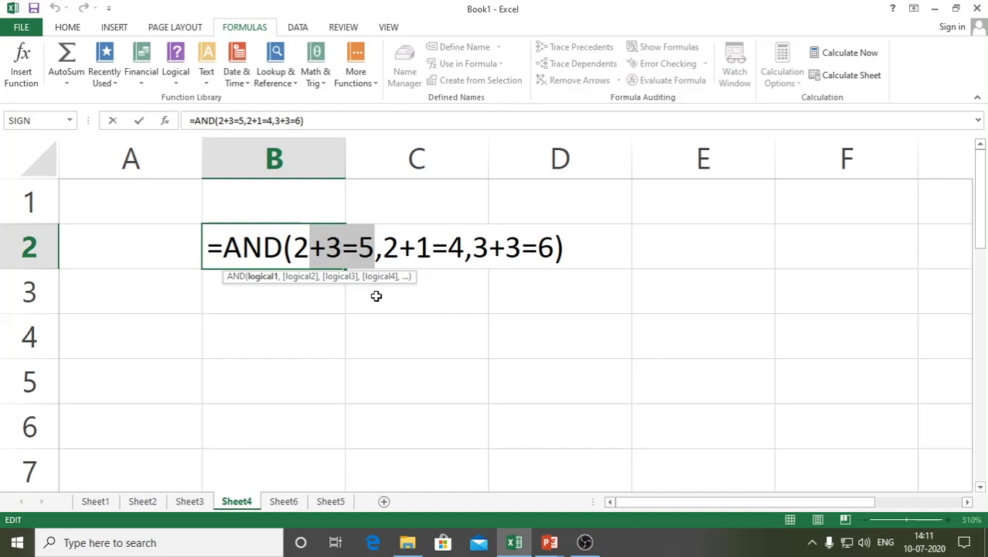
Step: Change the second condition of the AND formula in B2 to 2+1=3
{"action": "left_click_drag", "start_coordinate": [464, 248], "coordinate": [448, 248]}
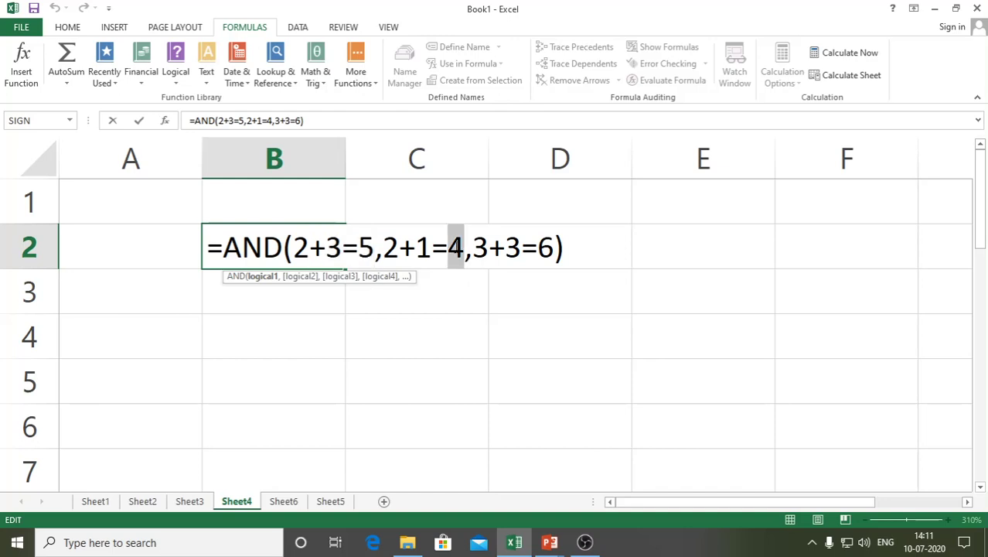
{"action": "type", "text": "3"}
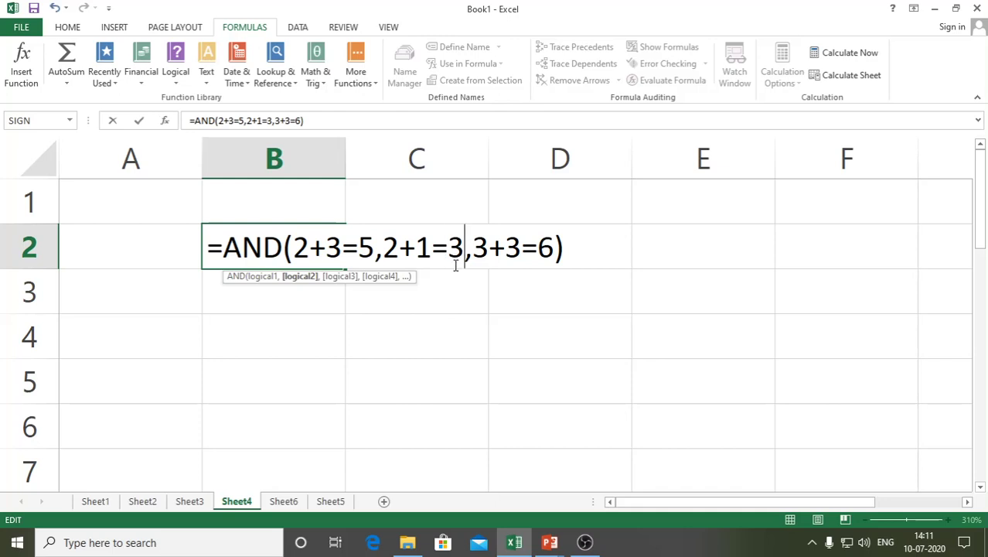
{"action": "key", "text": "Return"}
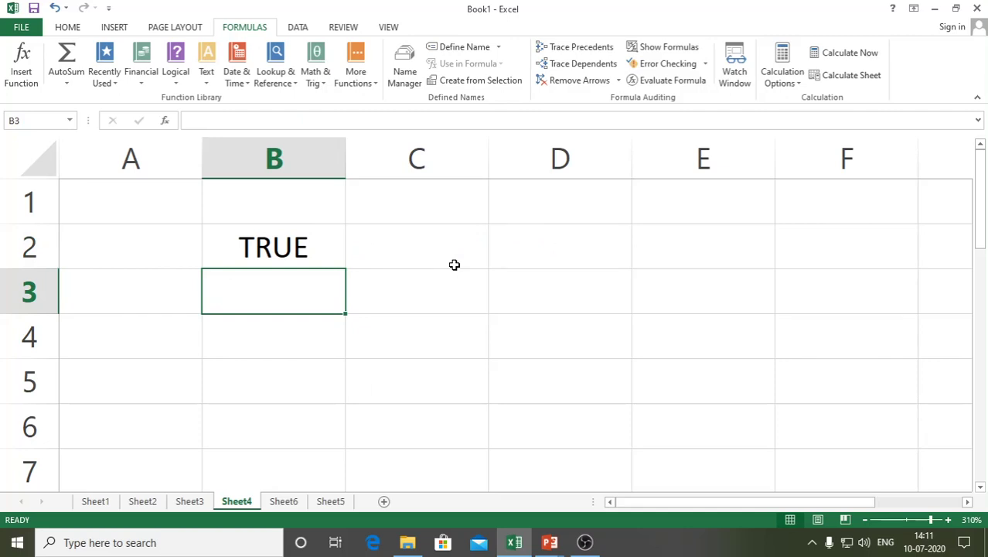
Step: Enter the formula =AND(TRUE,FALSE) in cell B3 and review its second argument
{"action": "type", "text": "="}
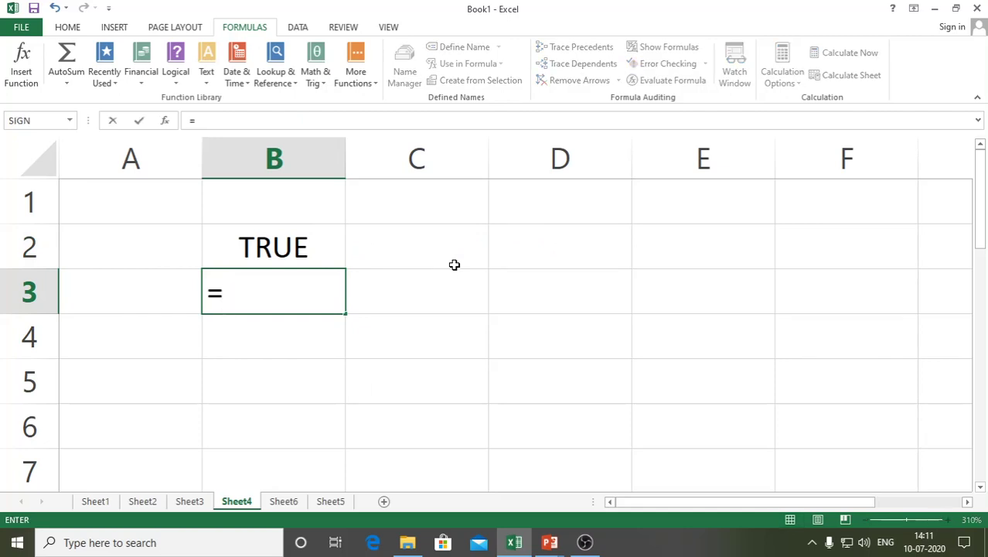
{"action": "type", "text": "AND"}
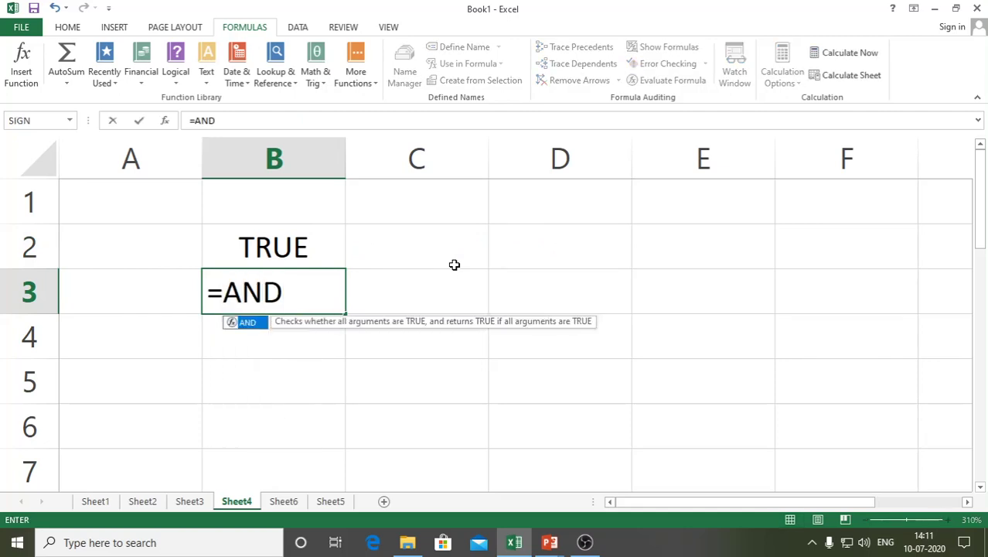
{"action": "type", "text": "("}
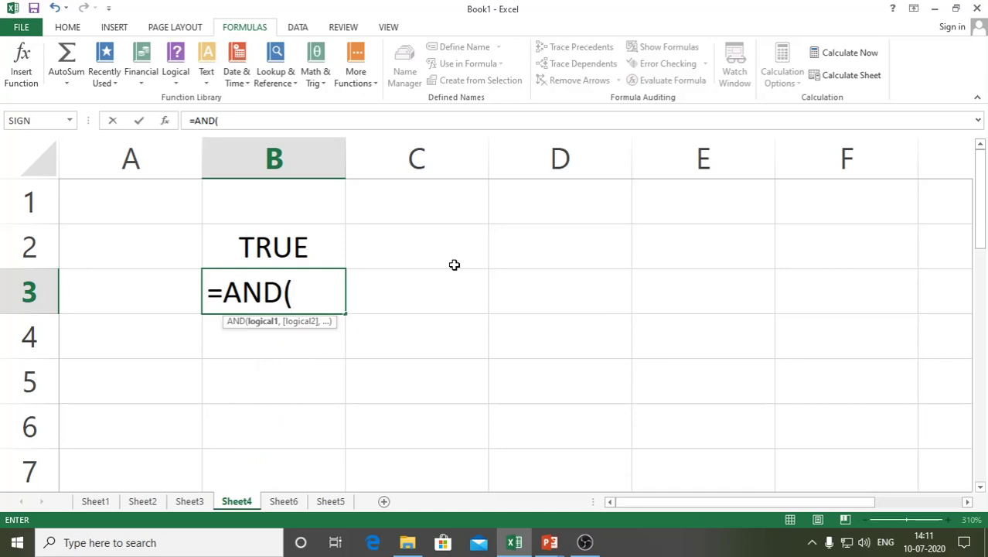
{"action": "type", "text": "TRUE,FALE"}
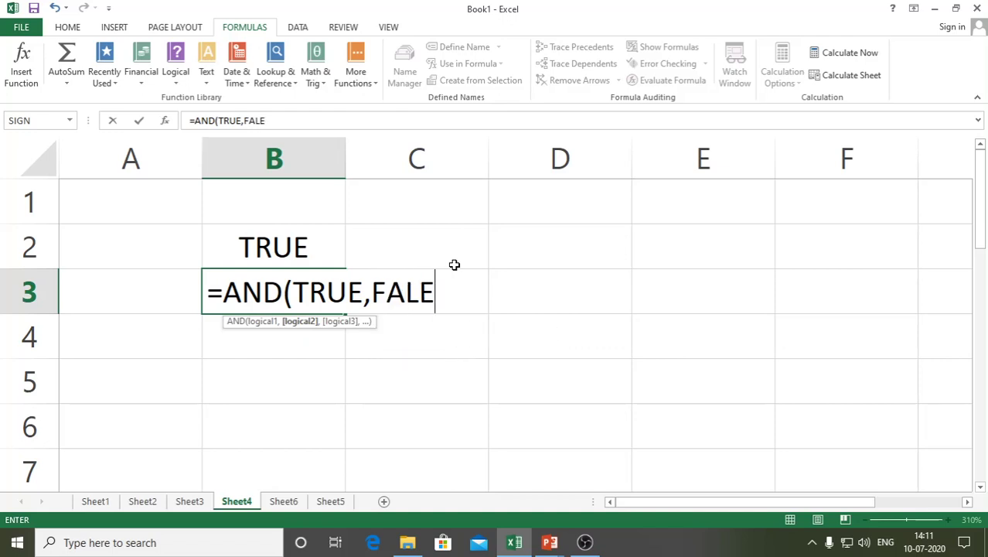
{"action": "key", "text": "BackSpace"}
{"action": "type", "text": "SE)"}
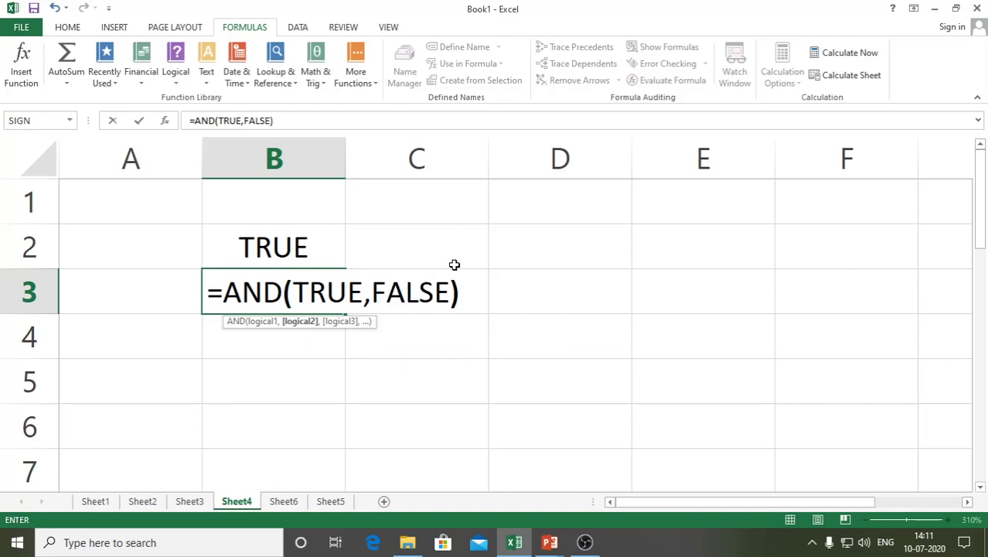
{"action": "key", "text": "Return"}
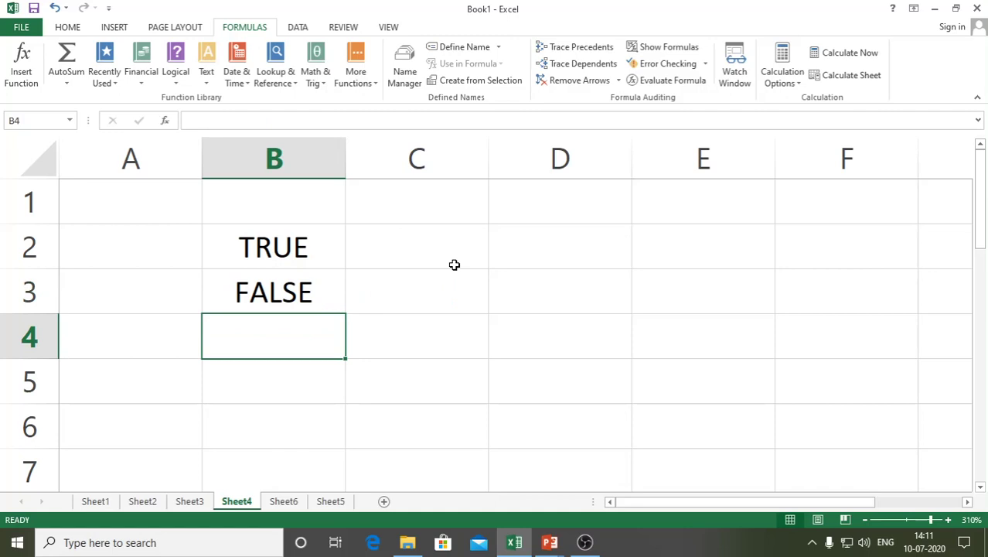
{"action": "double_click", "coordinate": [327, 289]}
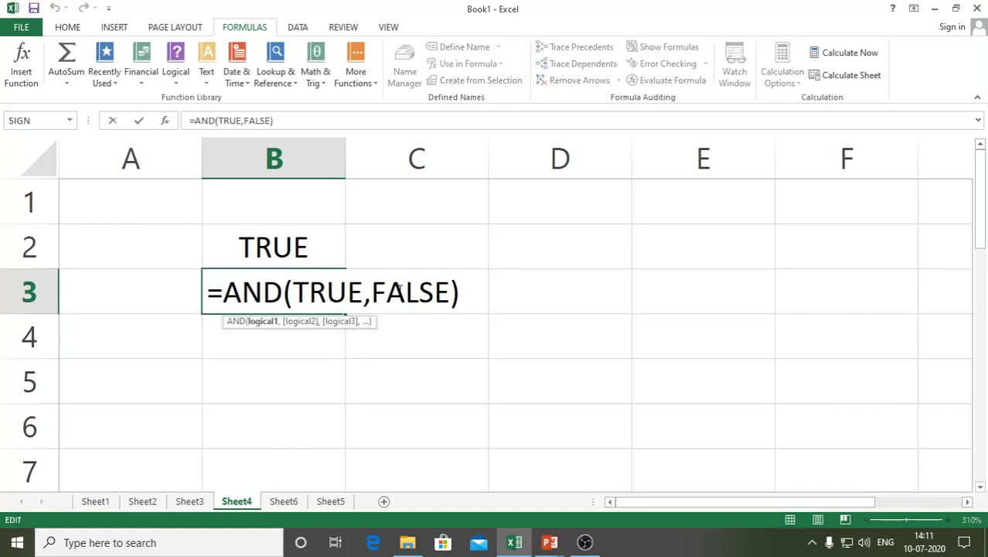
{"action": "left_click_drag", "start_coordinate": [373, 288], "coordinate": [456, 280]}
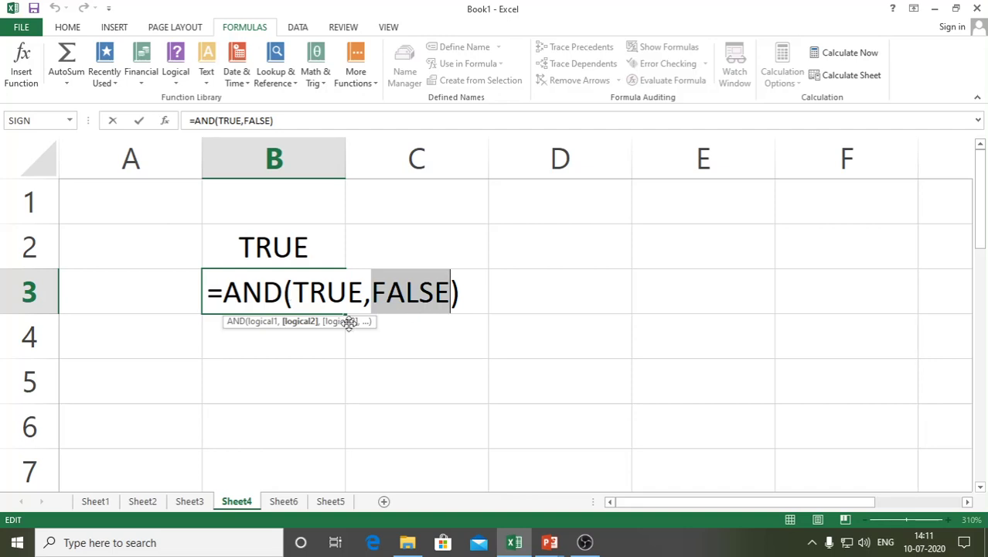
{"action": "key", "text": "Return"}
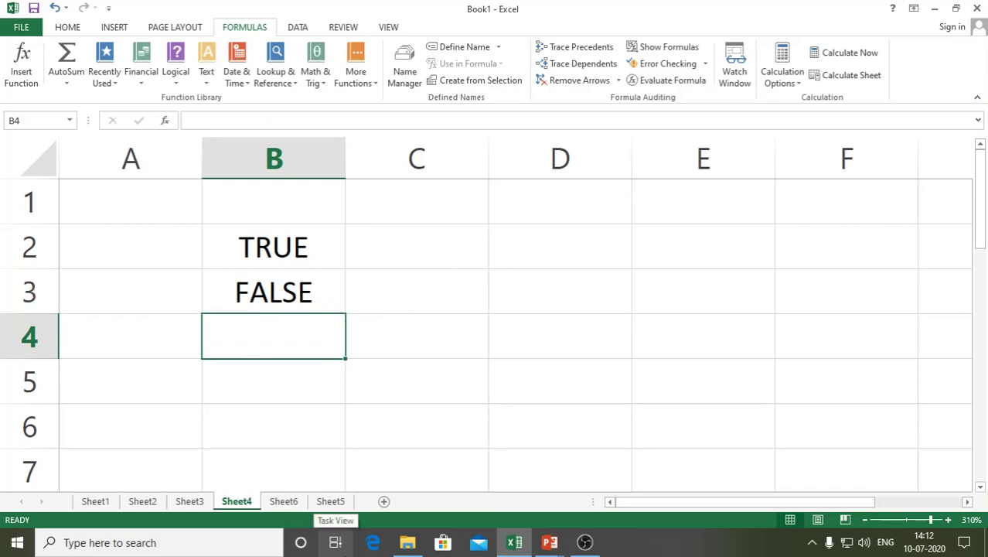
Step: Go to the student marks table on Sheet2 and review the Grade column's IF formulas alongside the percentage of marks
{"action": "left_click", "coordinate": [330, 501]}
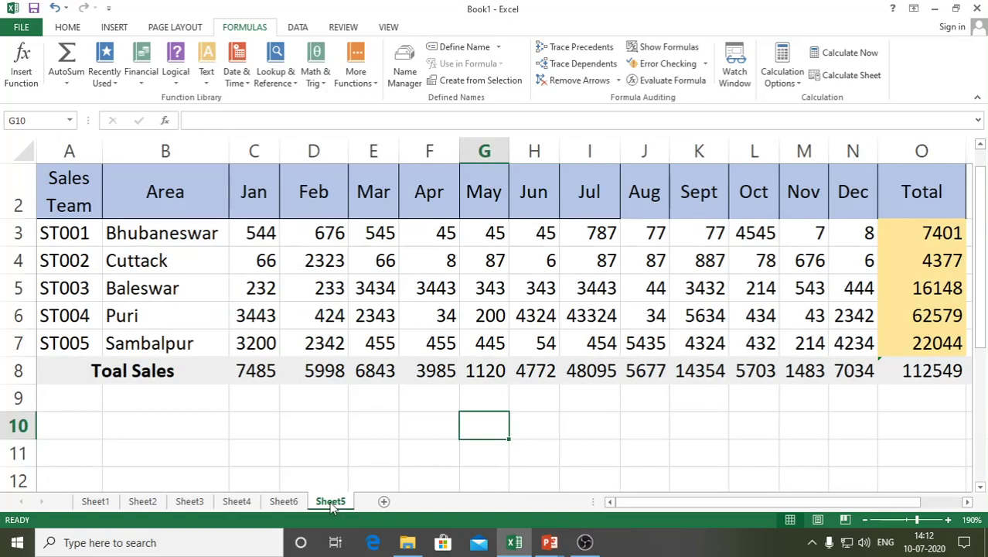
{"action": "left_click", "coordinate": [287, 502]}
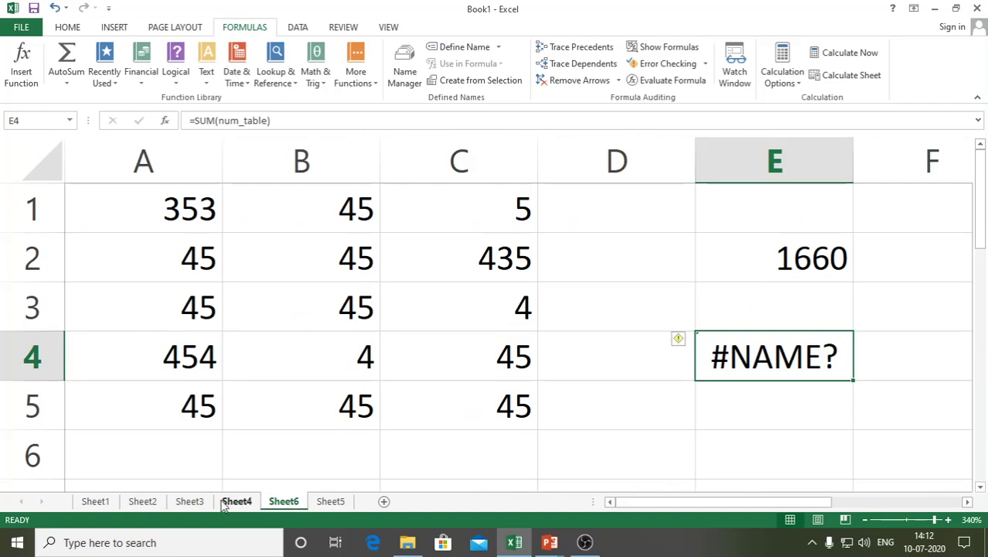
{"action": "left_click", "coordinate": [144, 501]}
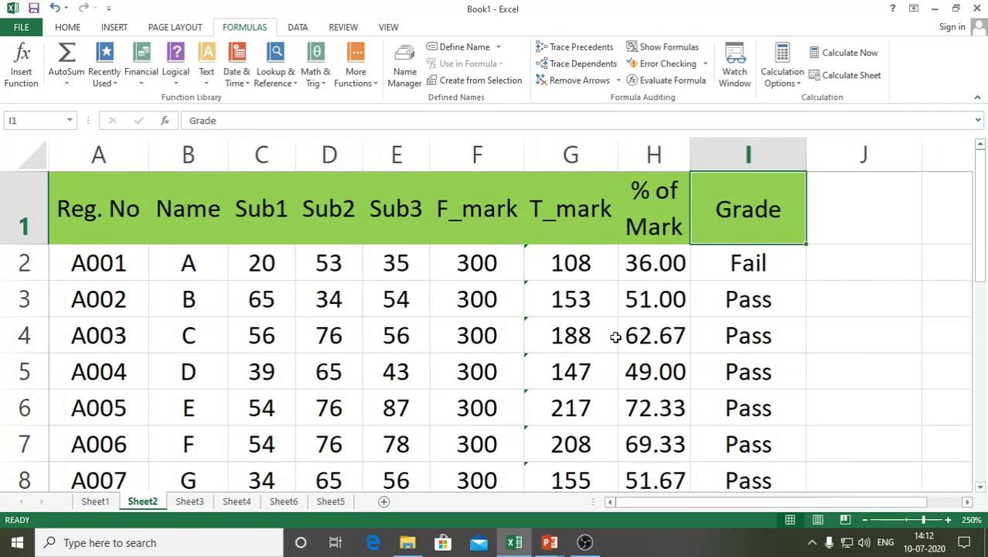
{"action": "left_click", "coordinate": [645, 345]}
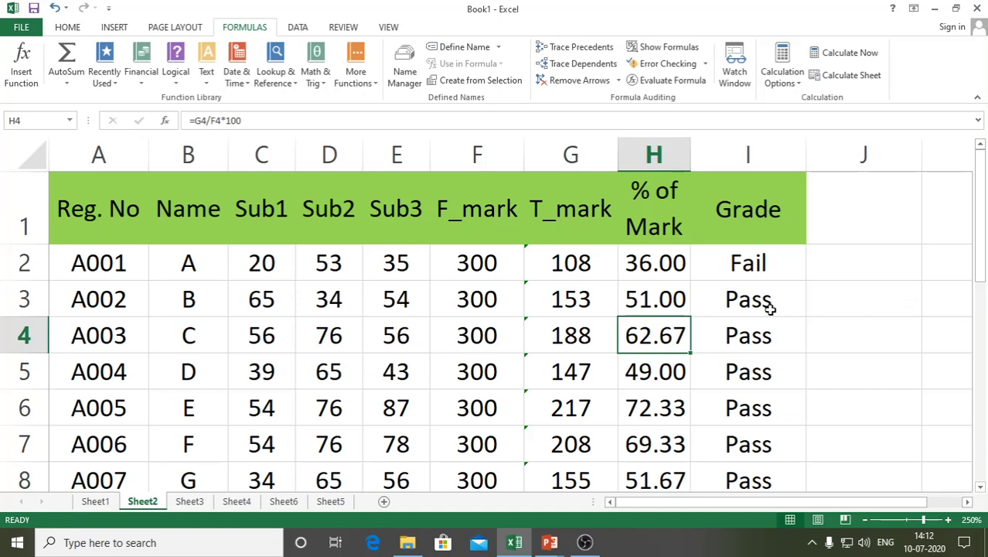
{"action": "left_click", "coordinate": [755, 262]}
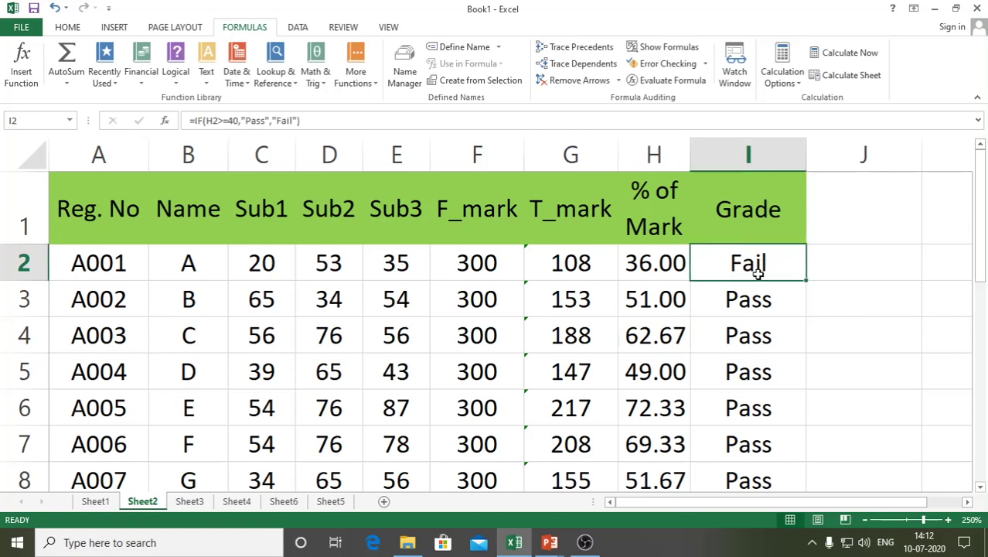
{"action": "scroll", "coordinate": [782, 377], "scroll_direction": "down", "scroll_amount": 1}
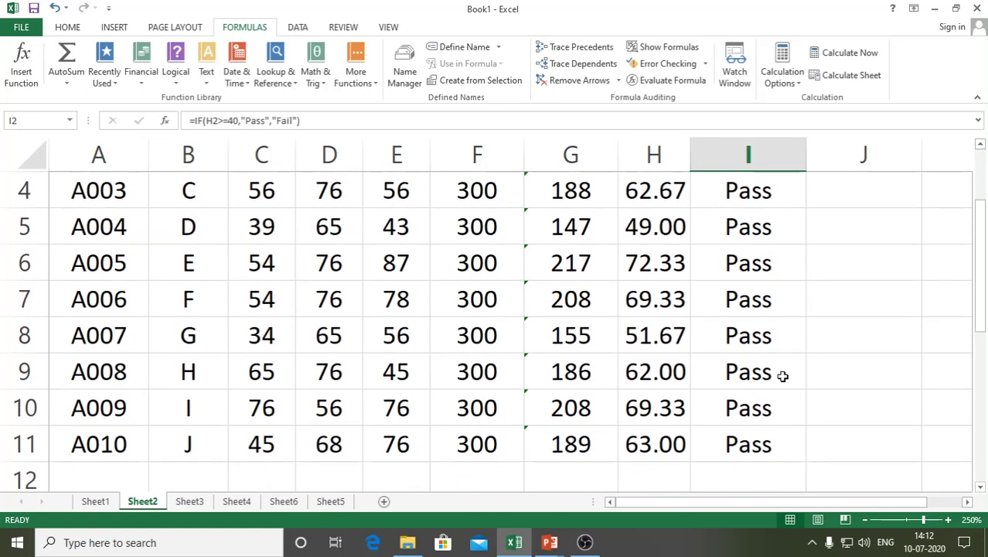
{"action": "scroll", "coordinate": [782, 376], "scroll_direction": "up", "scroll_amount": 1}
{"action": "scroll", "coordinate": [784, 376], "scroll_direction": "down", "scroll_amount": 1}
{"action": "scroll", "coordinate": [784, 376], "scroll_direction": "up", "scroll_amount": 1}
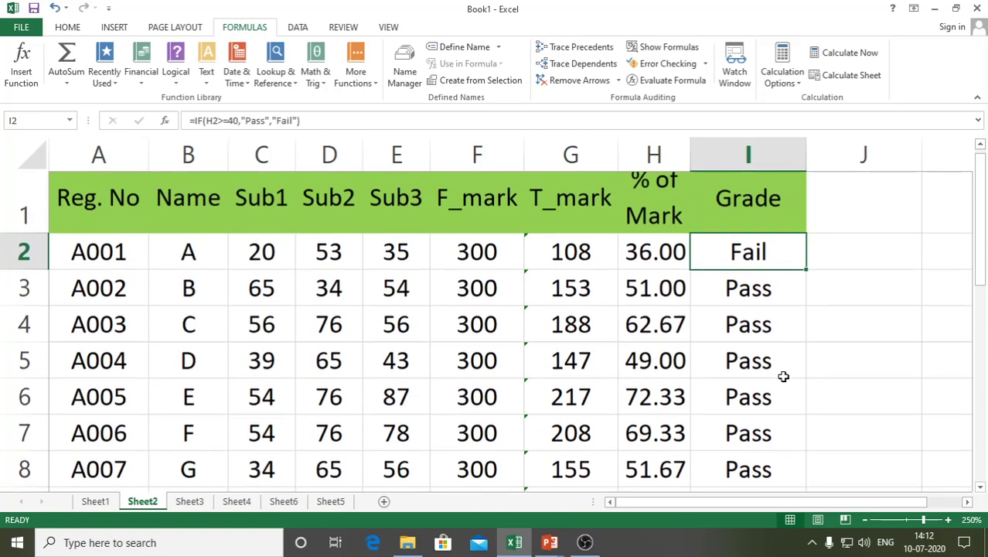
{"action": "left_click", "coordinate": [763, 334]}
{"action": "left_click", "coordinate": [754, 261]}
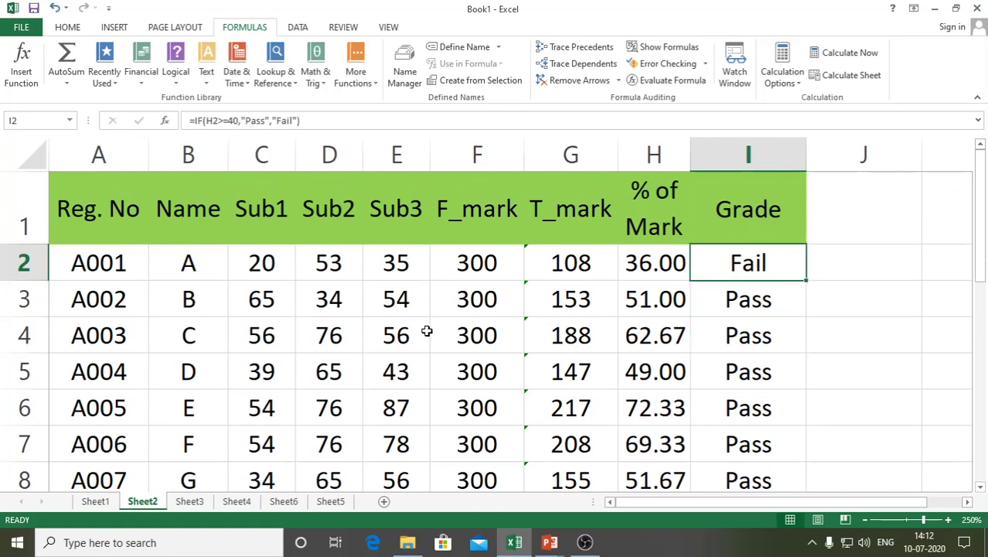
Step: Examine the individual subject marks in Sub1, Sub2 and Sub3 for student A002 against that row's percentage and grade
{"action": "left_click", "coordinate": [277, 303]}
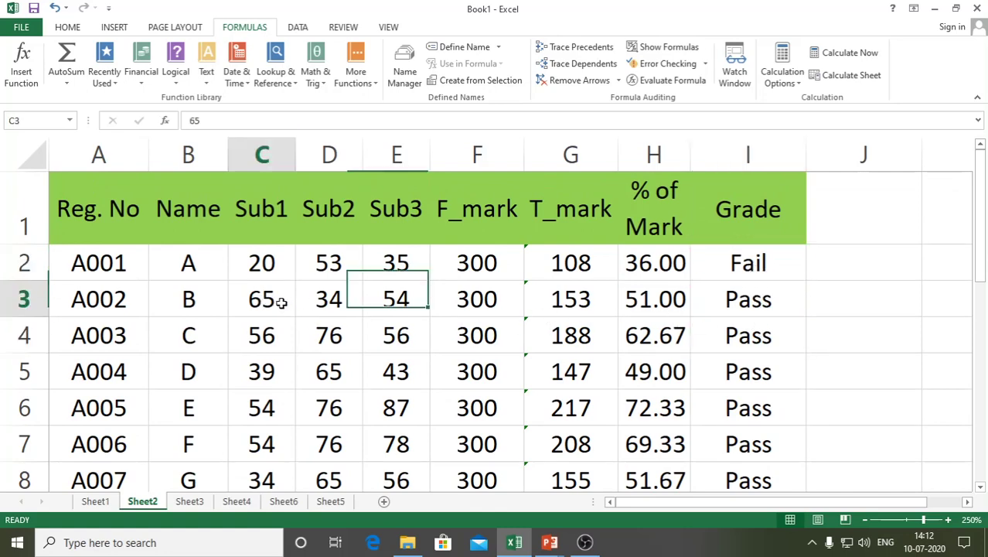
{"action": "left_click", "coordinate": [324, 283]}
{"action": "left_click", "coordinate": [324, 369]}
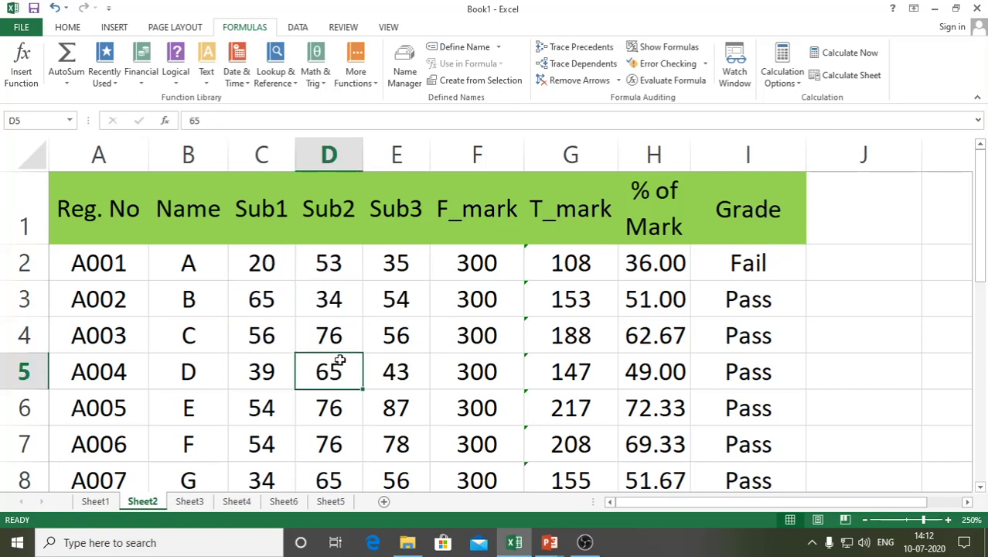
{"action": "left_click", "coordinate": [328, 300]}
{"action": "left_click", "coordinate": [388, 307]}
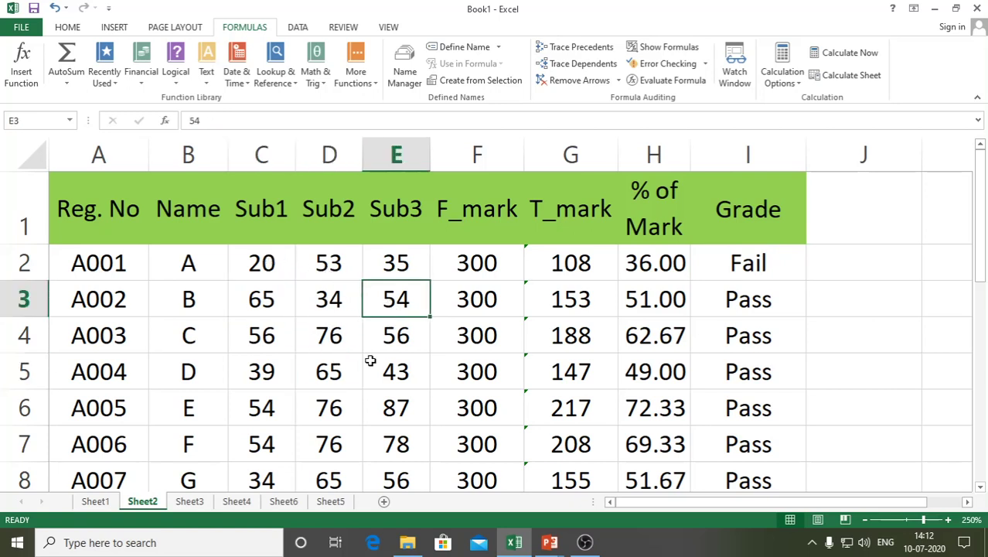
{"action": "left_click", "coordinate": [369, 380]}
{"action": "left_click", "coordinate": [285, 301]}
{"action": "left_click", "coordinate": [321, 303]}
{"action": "left_click", "coordinate": [401, 305]}
{"action": "left_click", "coordinate": [670, 306]}
{"action": "left_click", "coordinate": [743, 302]}
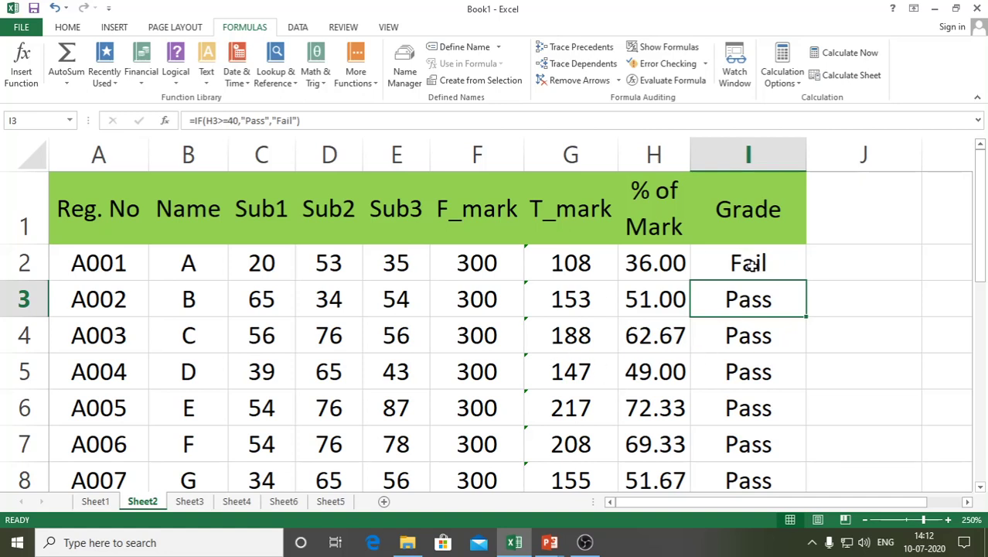
Step: Review student A001's grade formula in I2 against the row's Sub1 mark and percentage, leaving the formula as it is
{"action": "left_click", "coordinate": [751, 265]}
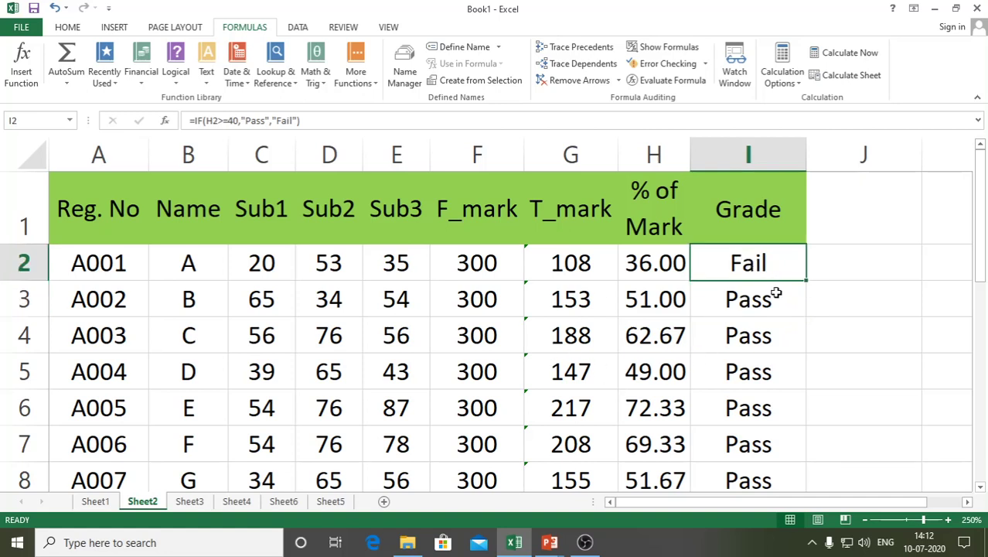
{"action": "left_click", "coordinate": [273, 272]}
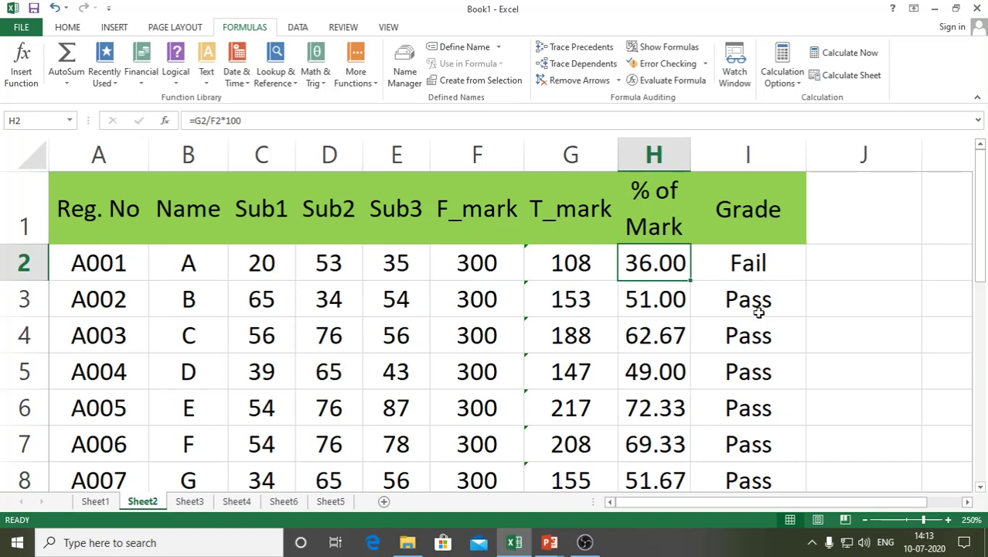
{"action": "left_click", "coordinate": [747, 270]}
{"action": "double_click", "coordinate": [749, 272]}
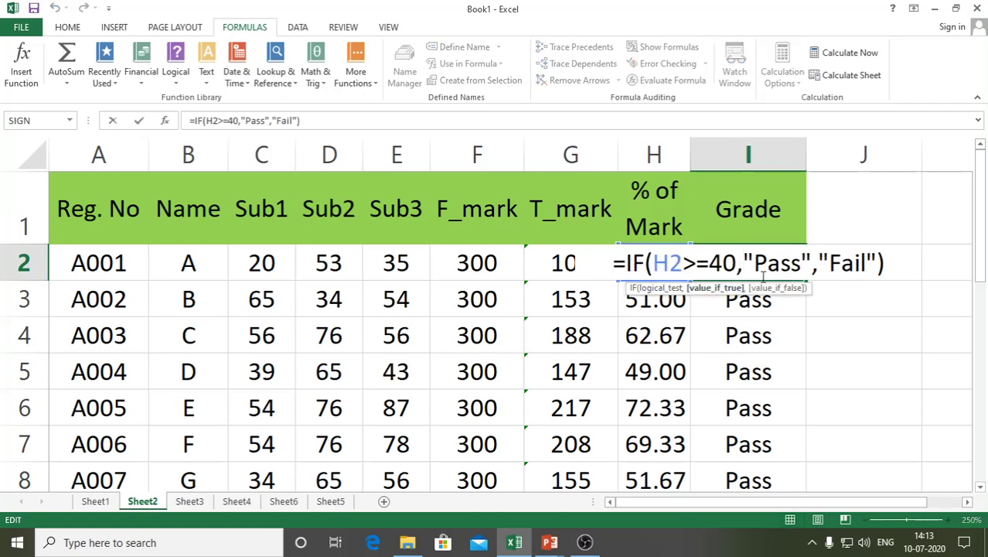
{"action": "key", "text": "Escape"}
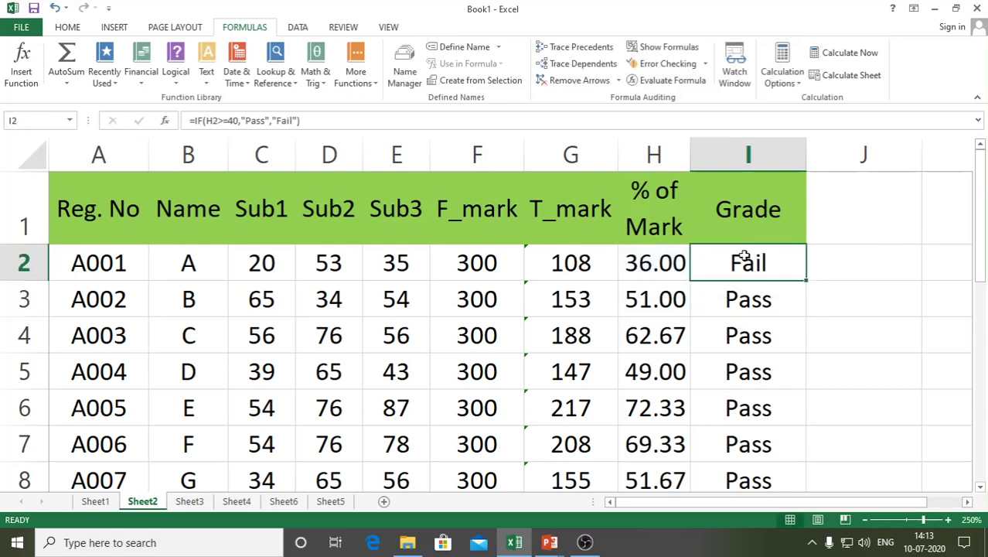
Step: Replace the grade formula in I2 with an IF whose logical test is an AND starting with the condition C2>=40
{"action": "key", "text": "Delete"}
{"action": "type", "text": "="}
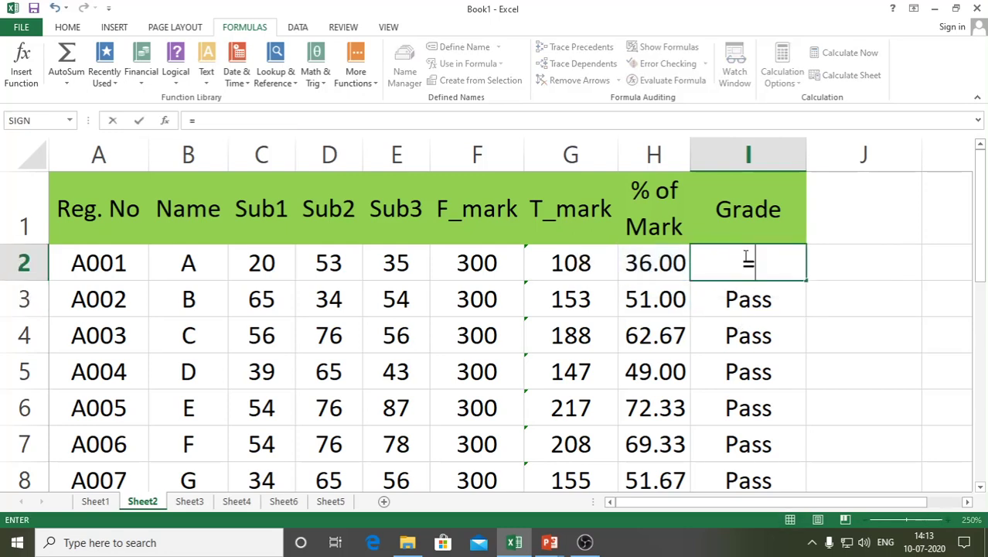
{"action": "type", "text": "IF"}
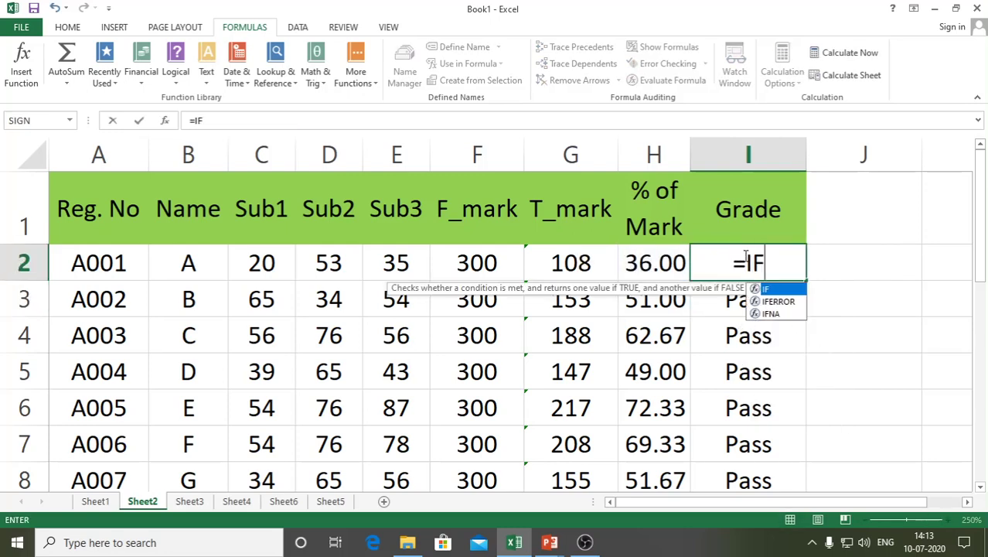
{"action": "type", "text": "("}
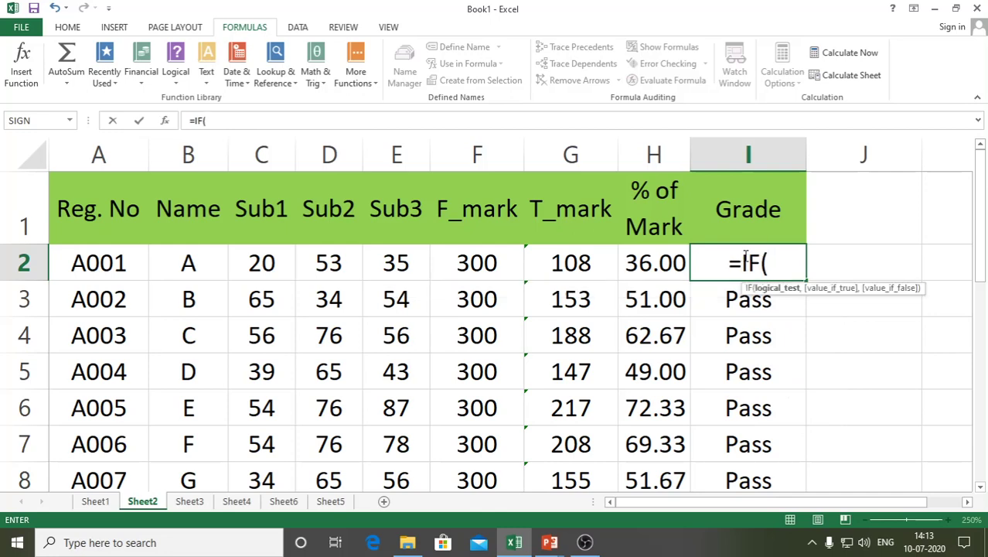
{"action": "type", "text": "AND"}
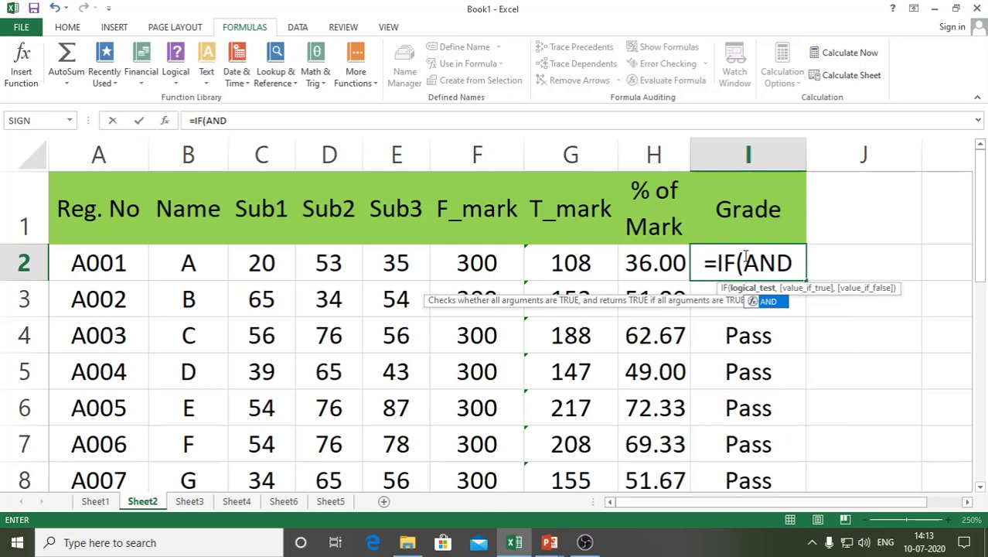
{"action": "type", "text": "("}
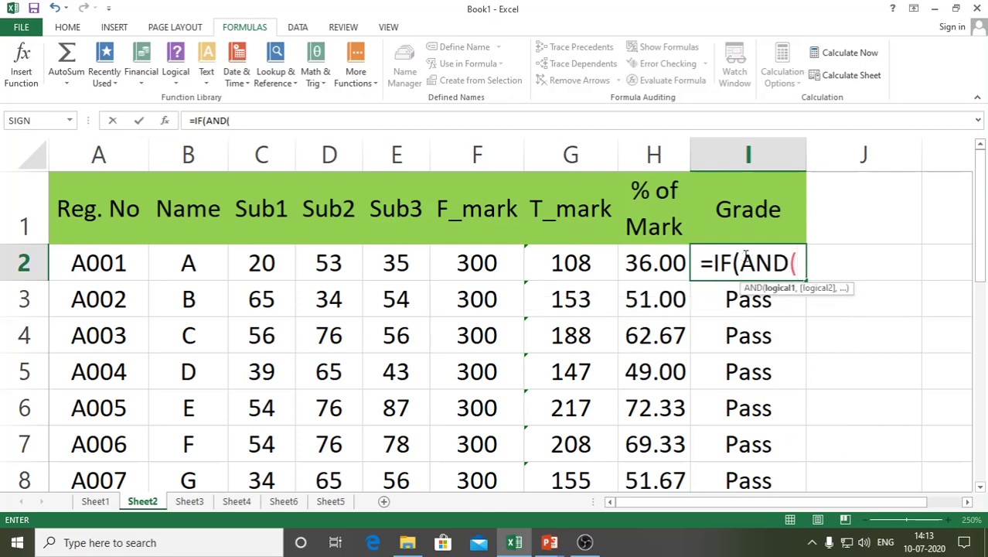
{"action": "type", "text": "C"}
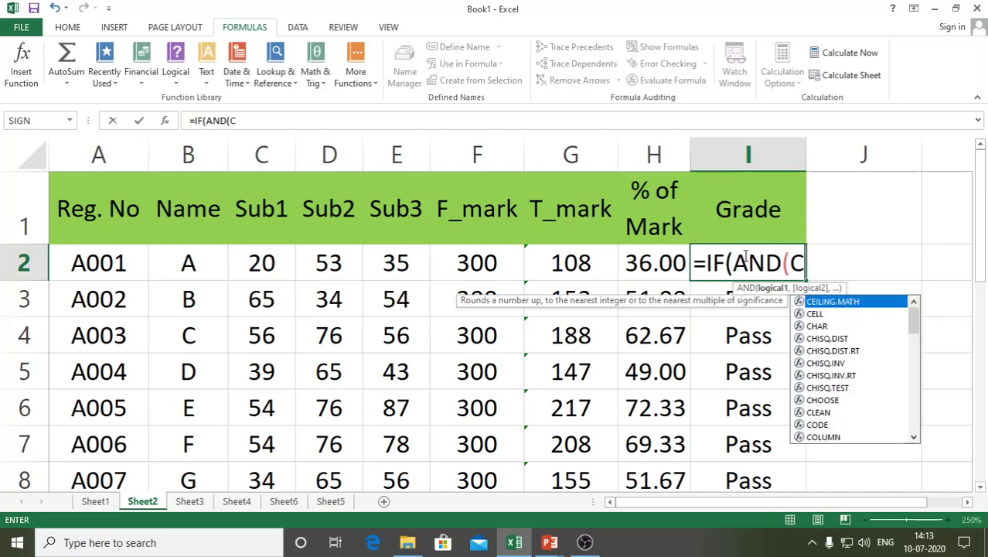
{"action": "type", "text": "2>=4"}
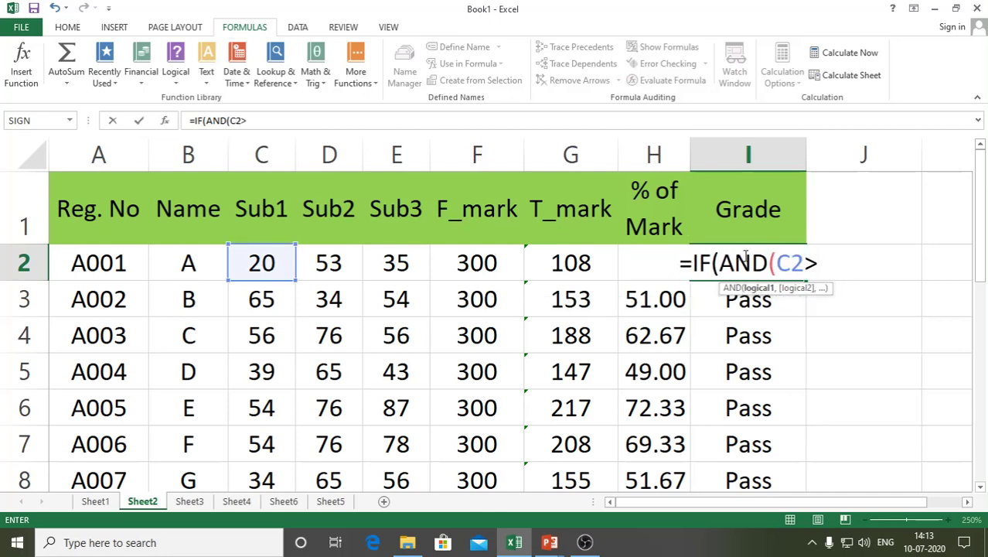
{"action": "type", "text": "0"}
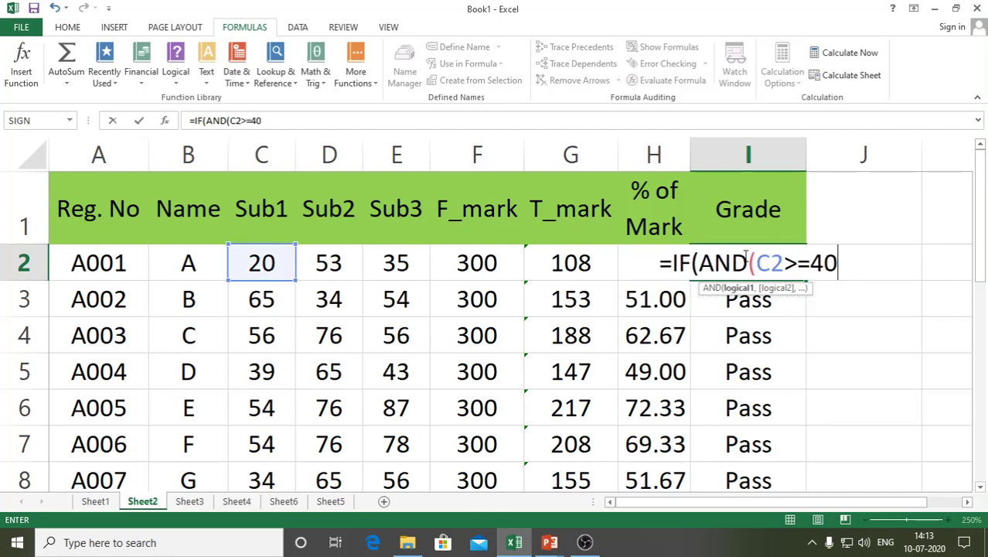
Step: Add D2>=40 and E2>=40 as the second and third conditions of the AND test in I2
{"action": "type", "text": ","}
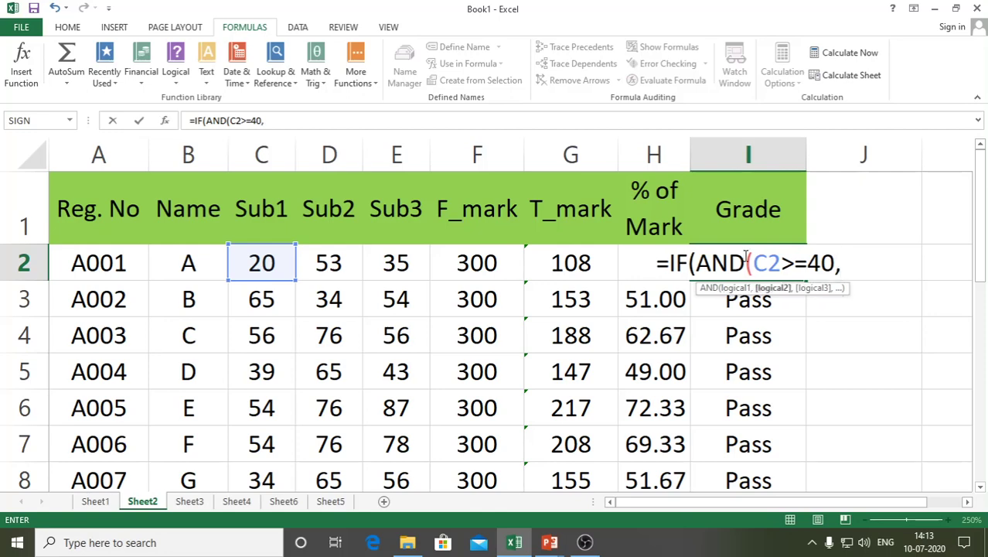
{"action": "type", "text": "D"}
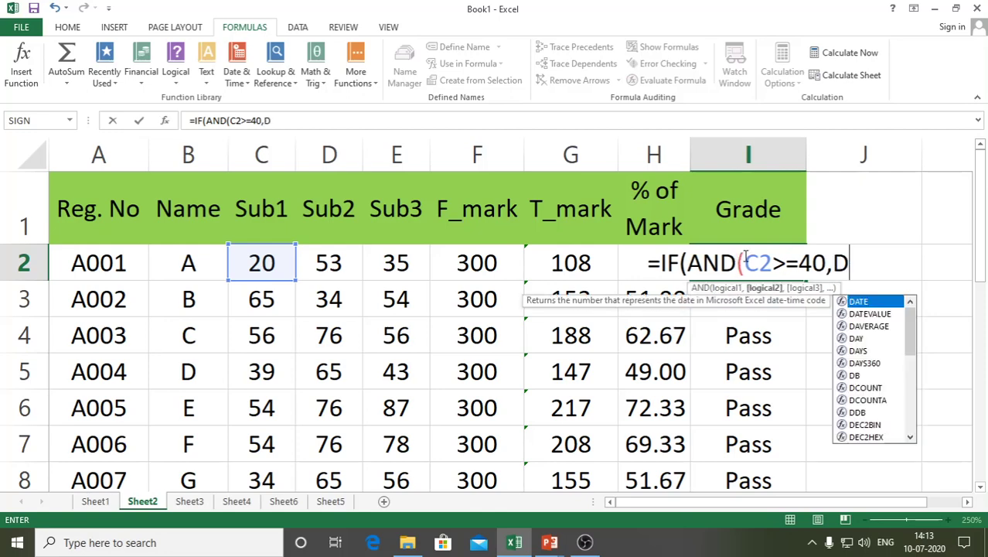
{"action": "type", "text": "2>="}
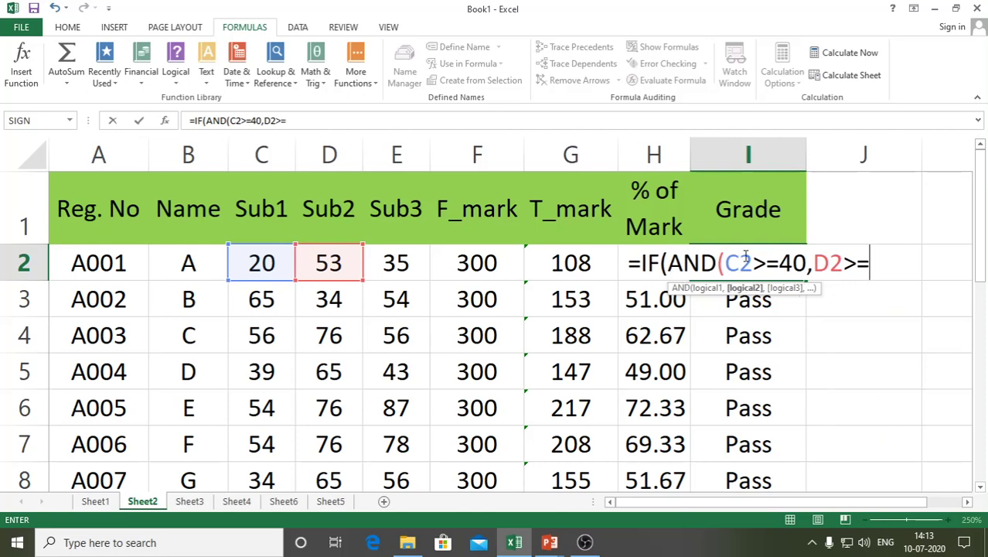
{"action": "type", "text": "40"}
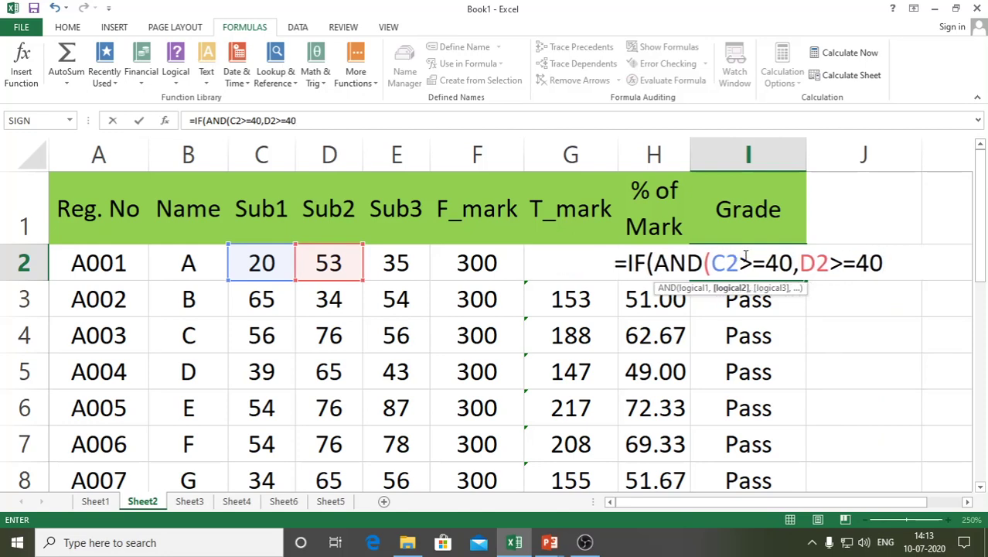
{"action": "type", "text": ","}
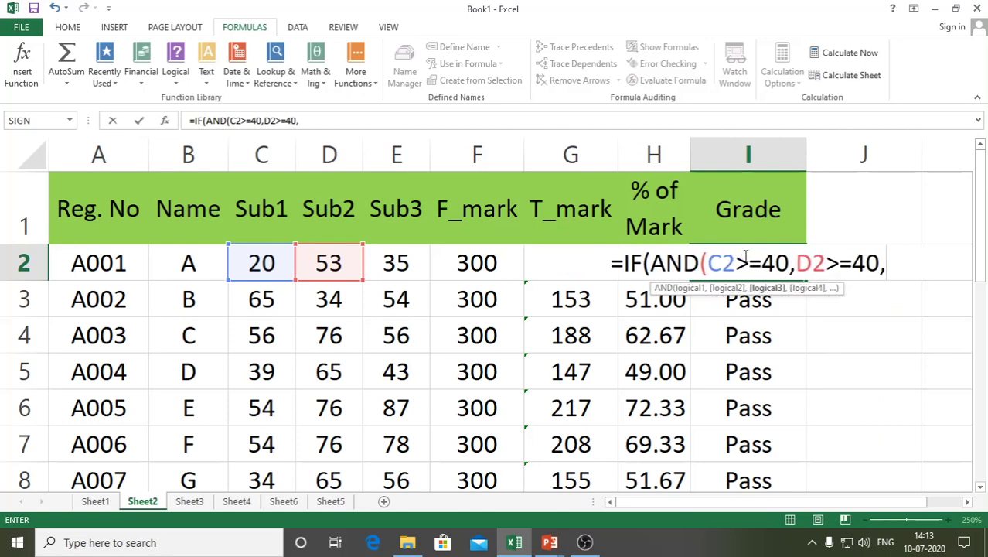
{"action": "type", "text": "E2"}
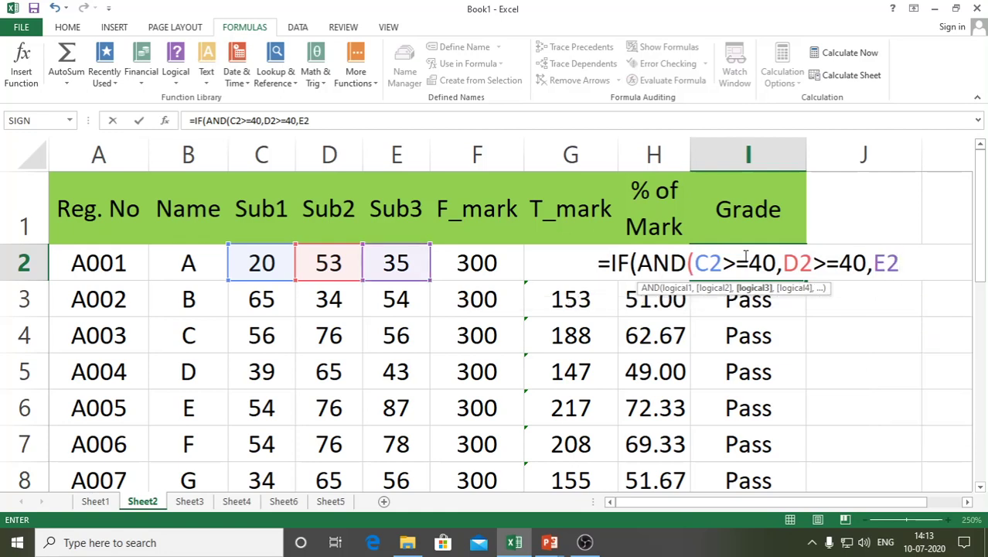
{"action": "type", "text": ">="}
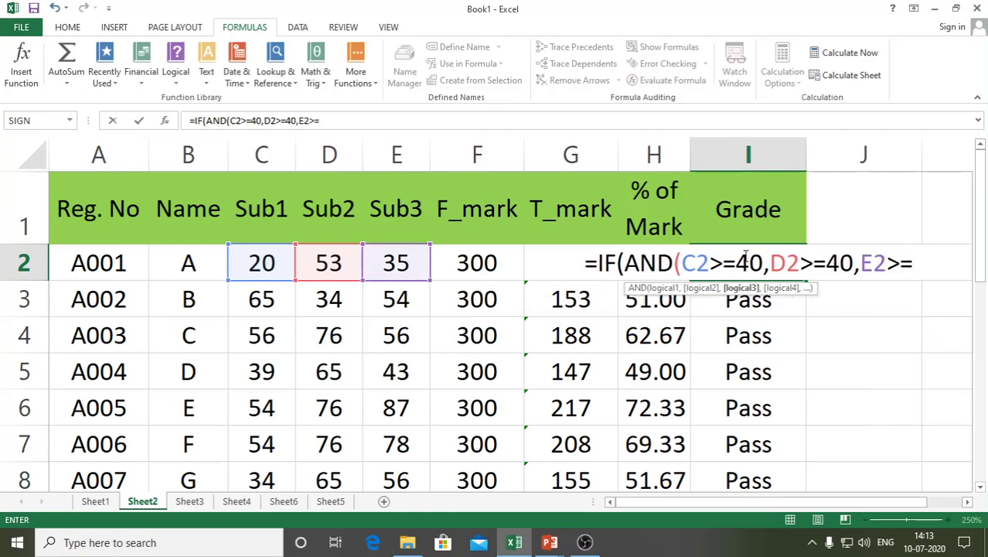
{"action": "type", "text": "40"}
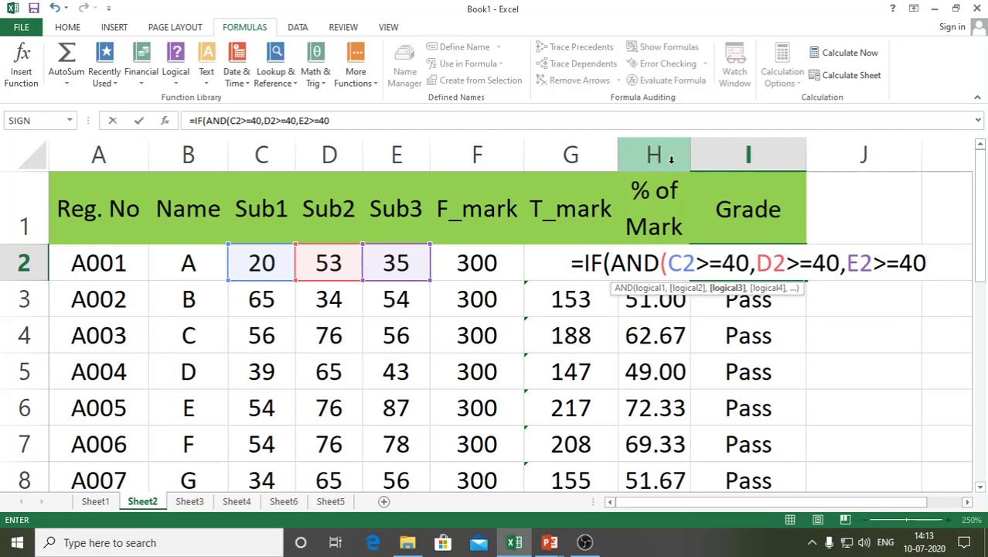
Step: Add the percentage condition H2>=40 as the fourth AND argument in I2 and close the AND function
{"action": "type", "text": ","}
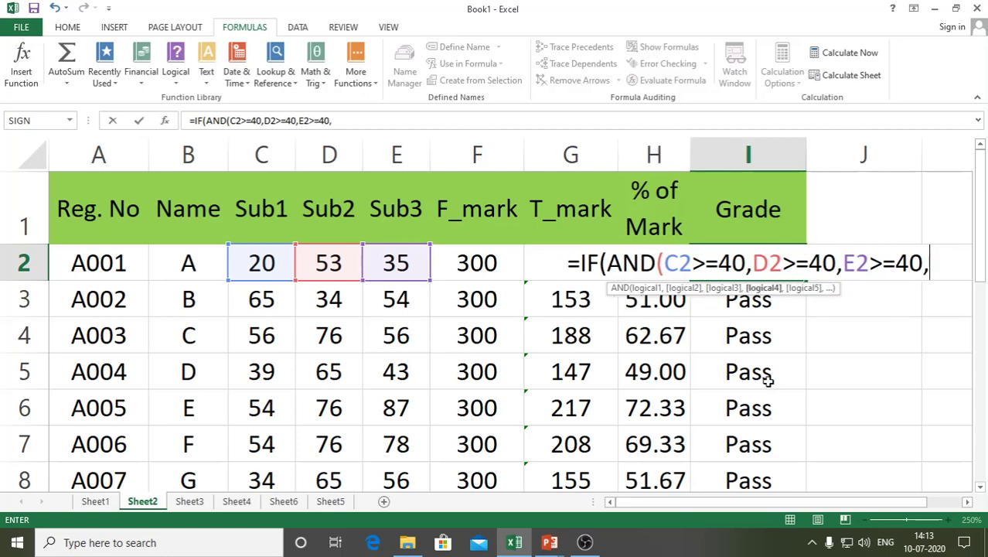
{"action": "type", "text": "H2"}
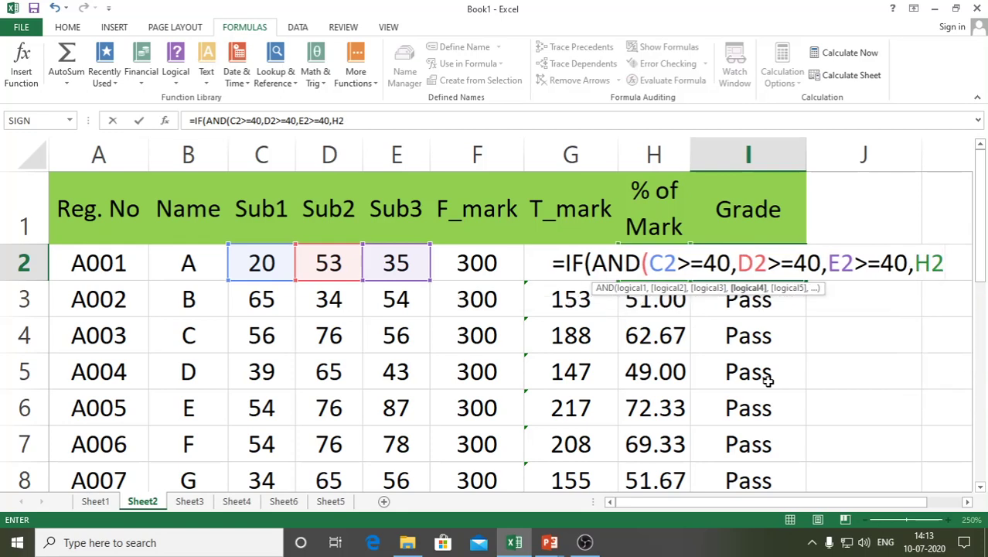
{"action": "type", "text": ">="}
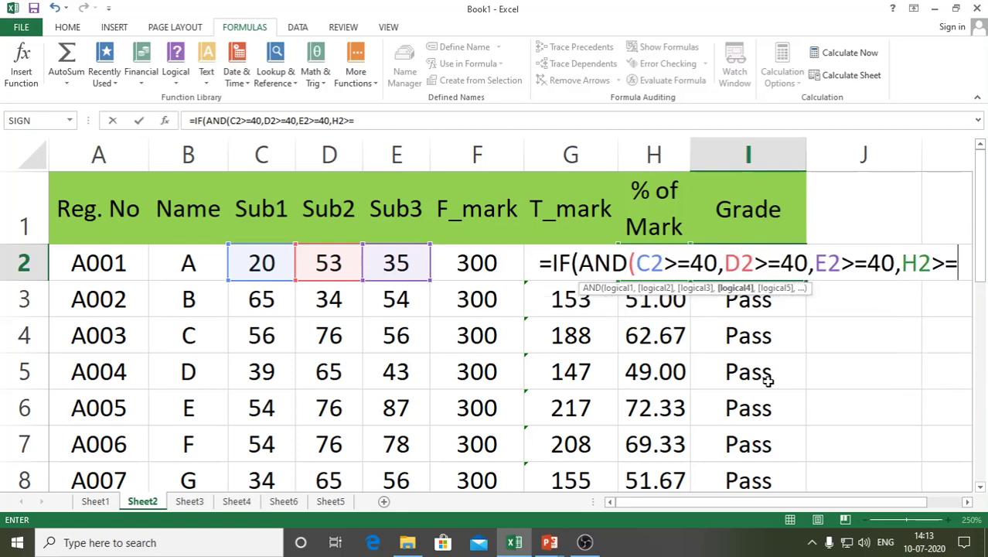
{"action": "type", "text": "40"}
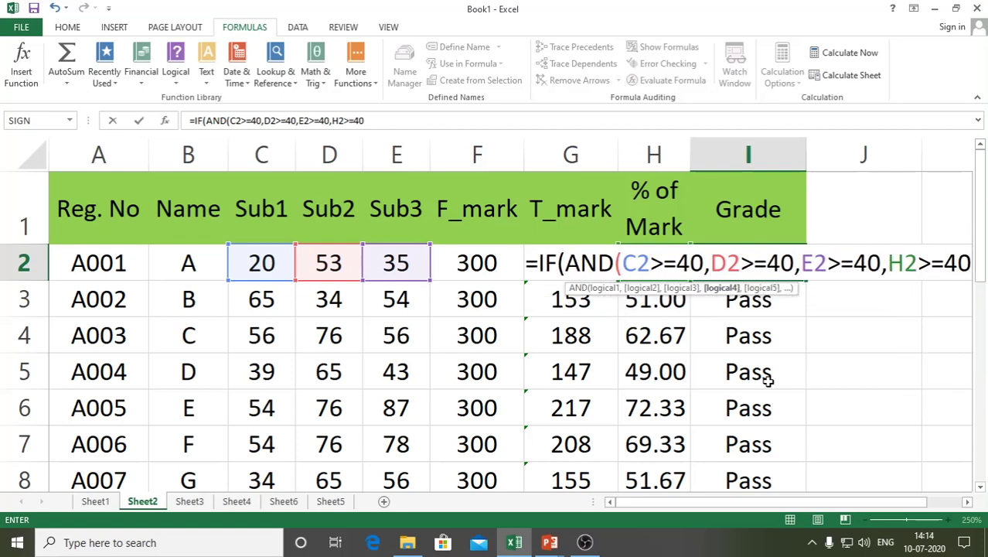
{"action": "type", "text": ")"}
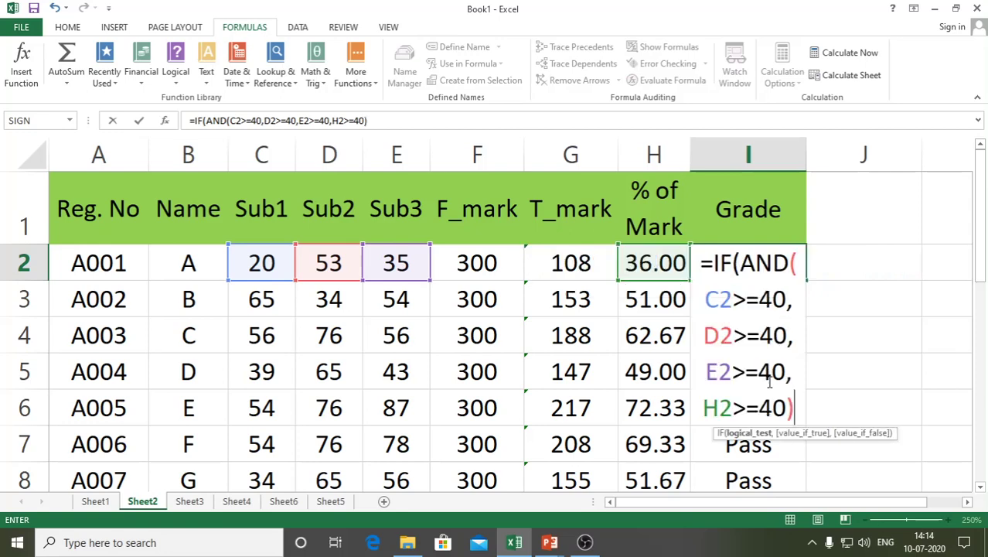
Step: Set the value-if-true argument of the IF formula in I2 to "PASS"
{"action": "type", "text": ","}
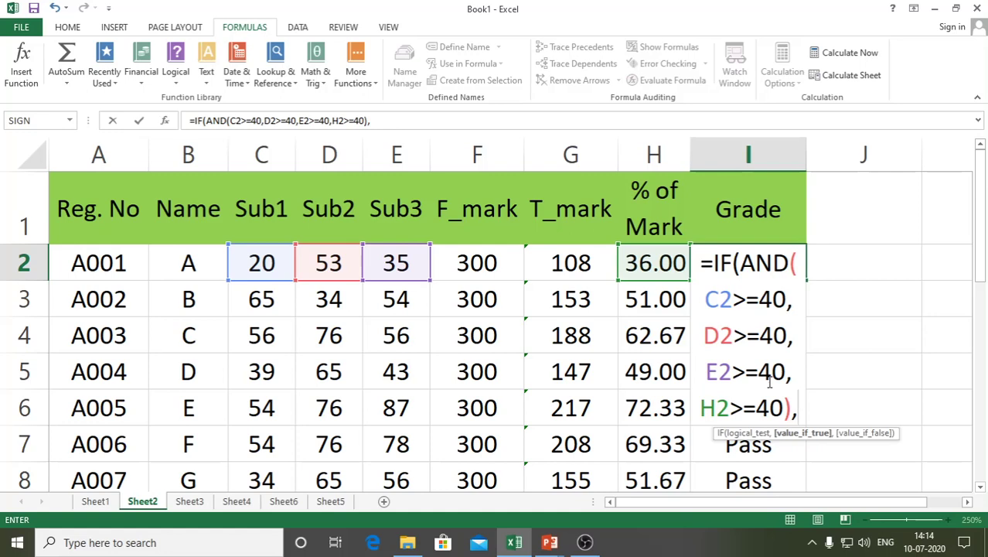
{"action": "type", "text": "\""}
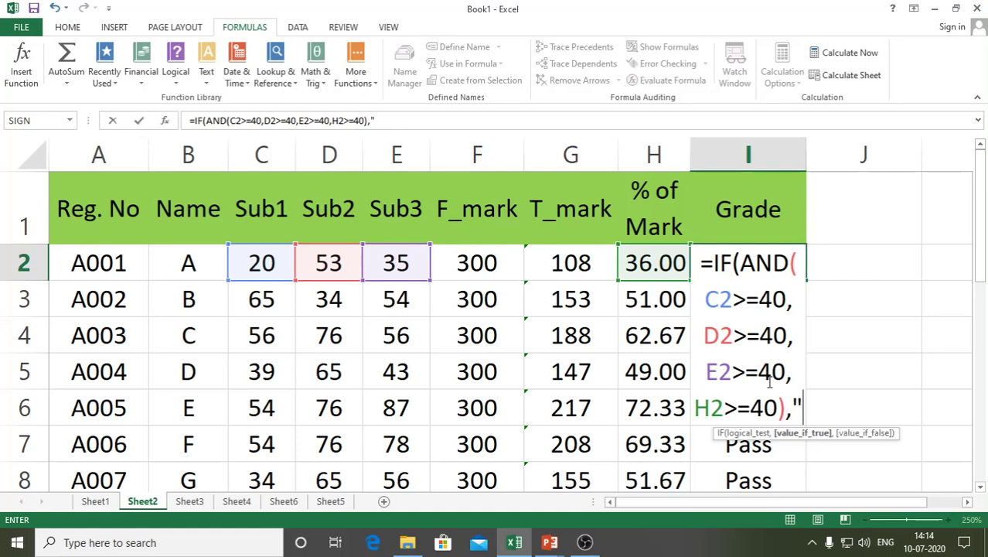
{"action": "type", "text": "pAS"}
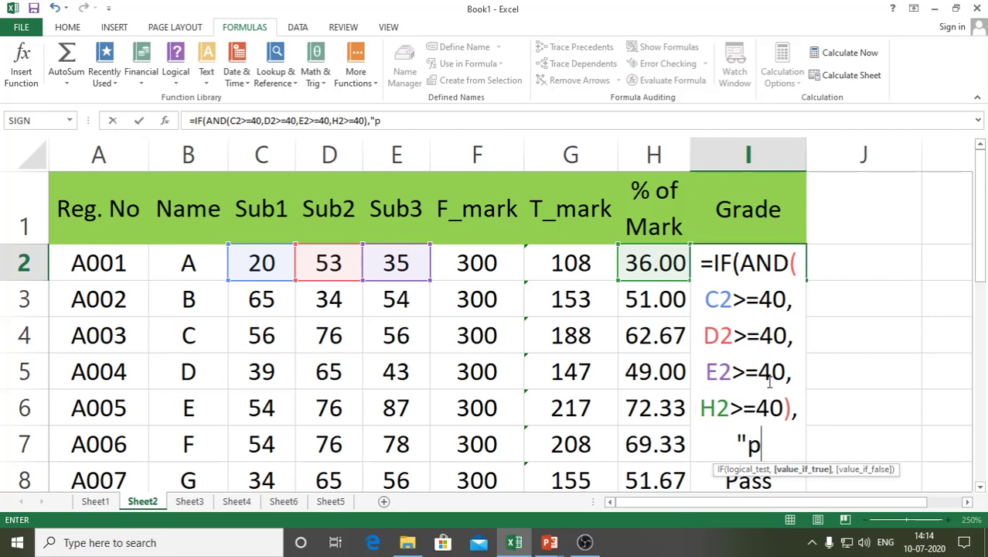
{"action": "key", "text": "BackSpace"}
{"action": "key", "text": "BackSpace"}
{"action": "key", "text": "BackSpace"}
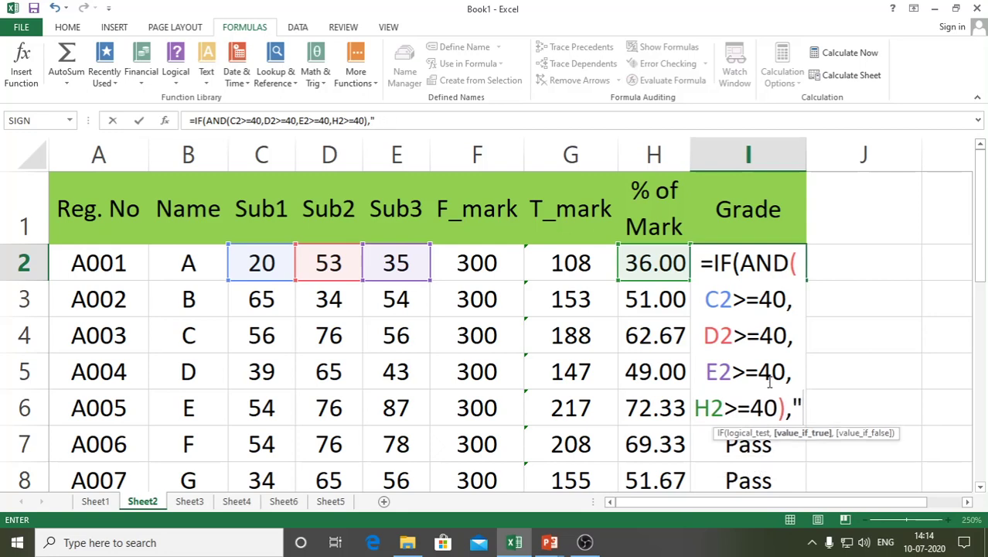
{"action": "type", "text": "PASS\""}
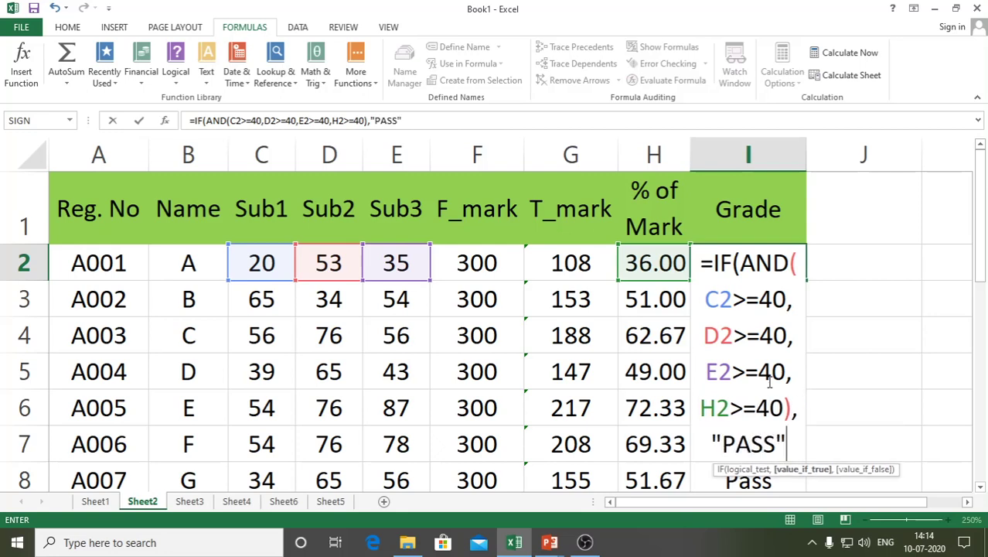
Step: Set the value-if-false argument in I2 to "FAIL", enter the completed formula and select the cell again
{"action": "type", "text": ",\"F"}
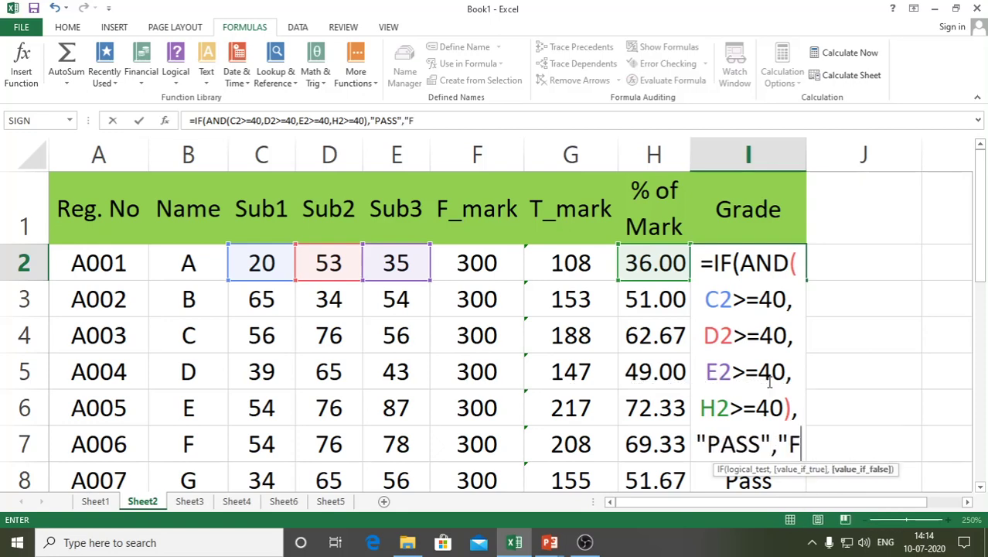
{"action": "type", "text": "AIL\""}
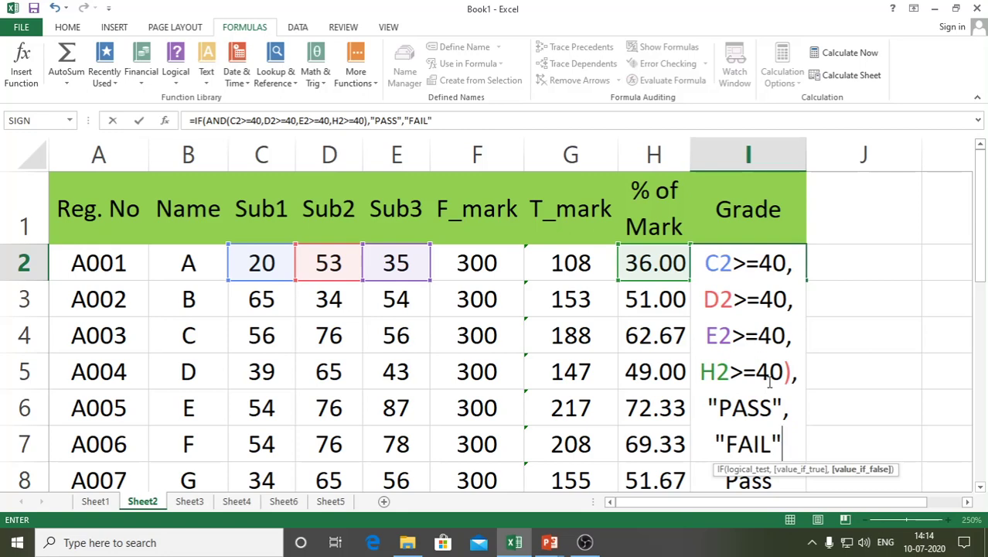
{"action": "type", "text": ")"}
{"action": "type", "text": ")"}
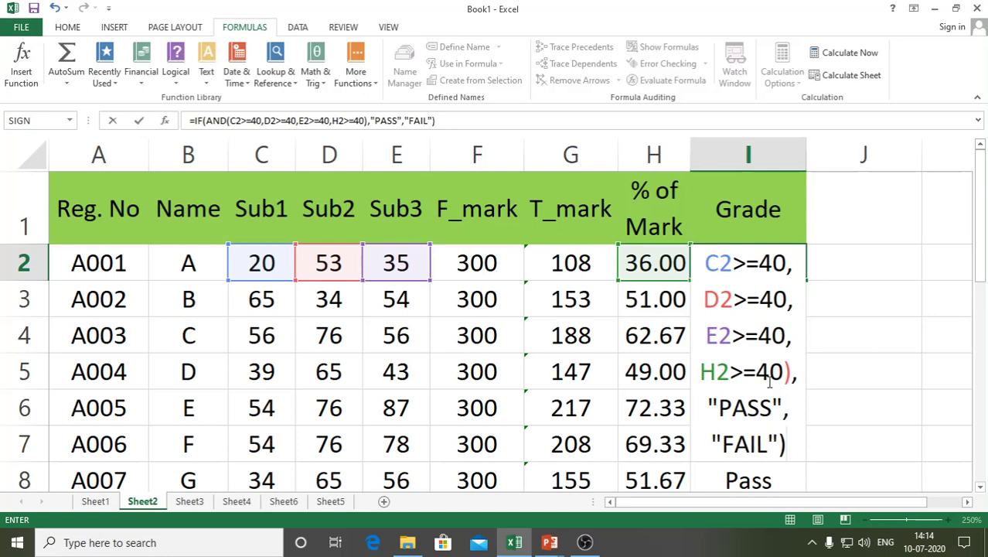
{"action": "key", "text": "Return"}
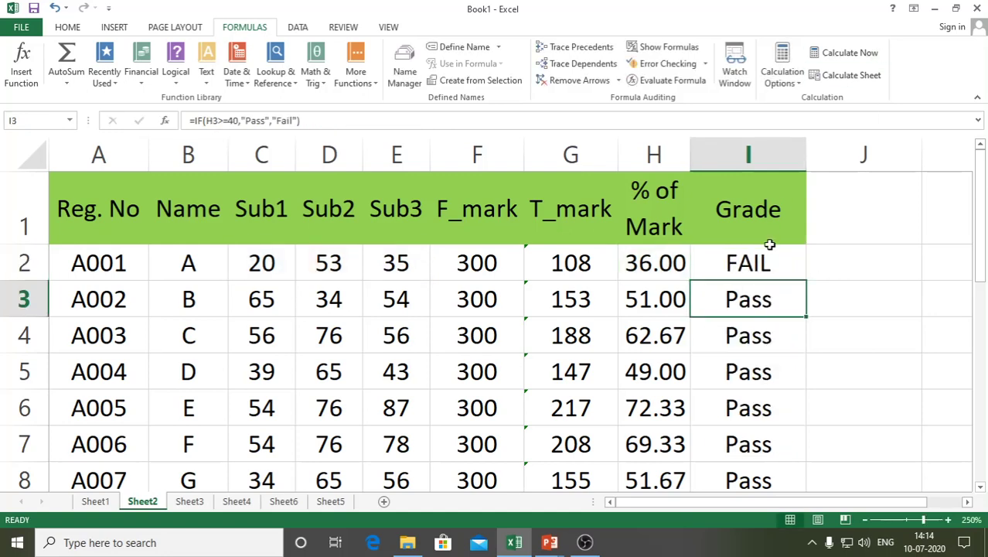
{"action": "left_click", "coordinate": [749, 270]}
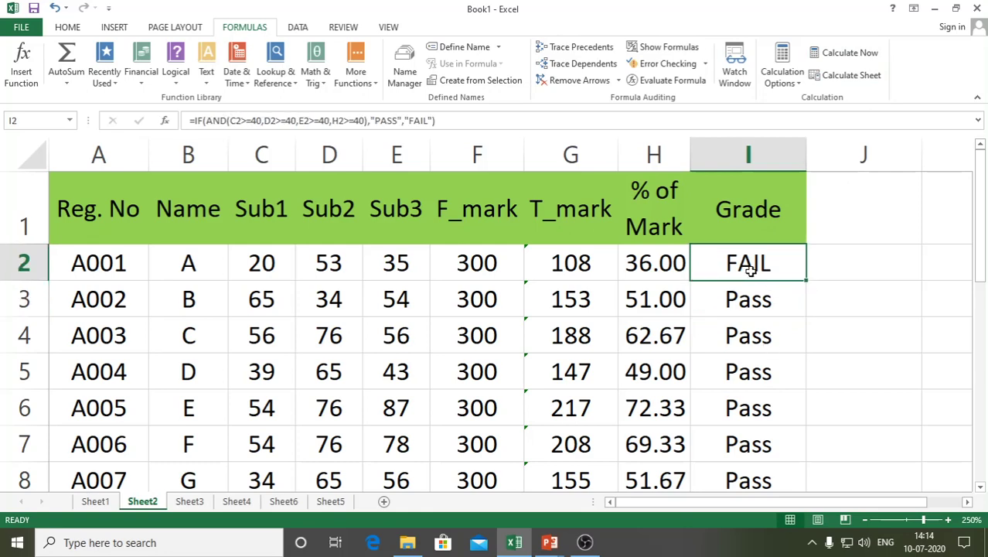
Step: Fill the IF/AND formula from I2 down the Grade column to the last student row
{"action": "double_click", "coordinate": [806, 281]}
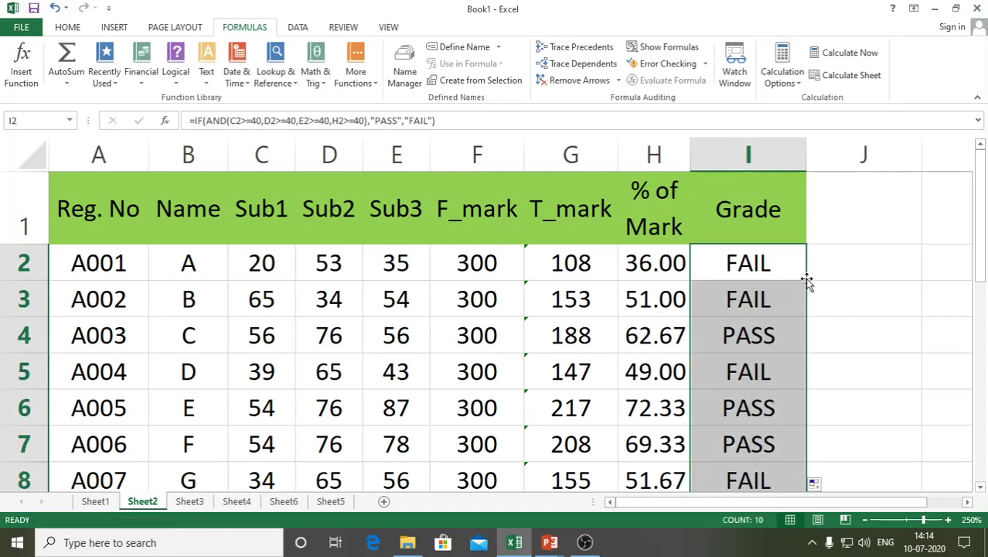
{"action": "scroll", "coordinate": [810, 280], "scroll_direction": "down", "scroll_amount": 1}
{"action": "scroll", "coordinate": [809, 280], "scroll_direction": "up", "scroll_amount": 1}
Step: Check the grades in I3 to I5 against the percentage and subject marks in the same rows
{"action": "left_click", "coordinate": [749, 307]}
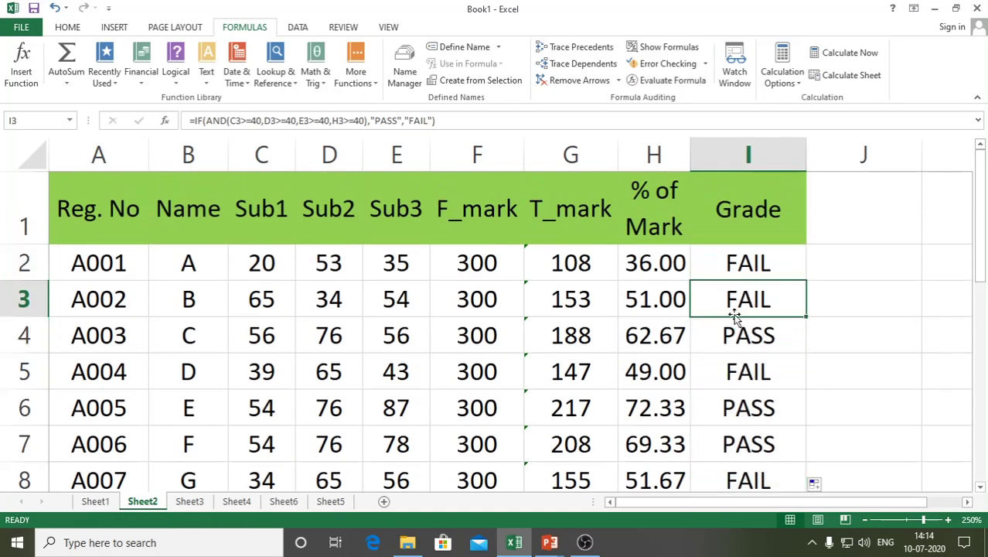
{"action": "left_click", "coordinate": [647, 306]}
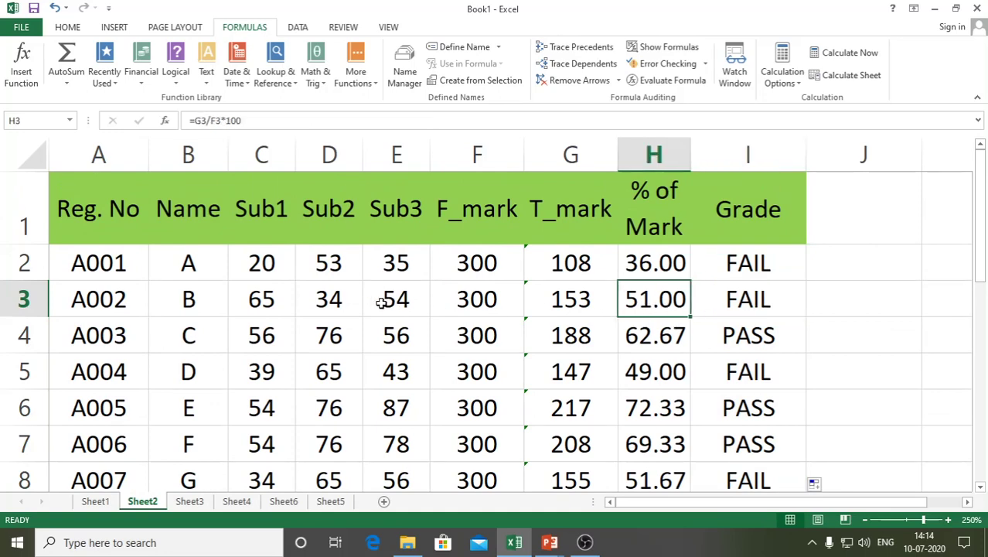
{"action": "left_click", "coordinate": [329, 301]}
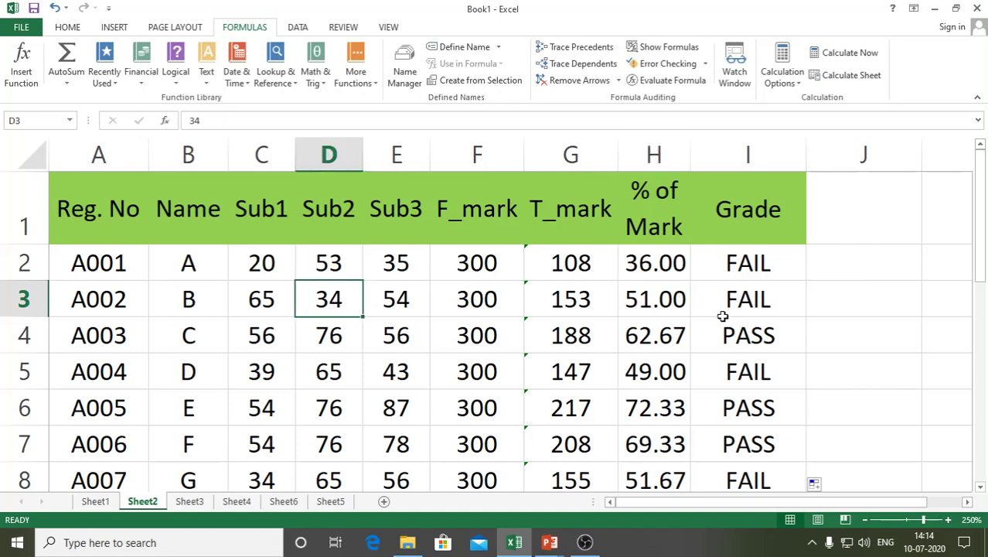
{"action": "left_click", "coordinate": [739, 336]}
{"action": "left_click", "coordinate": [770, 373]}
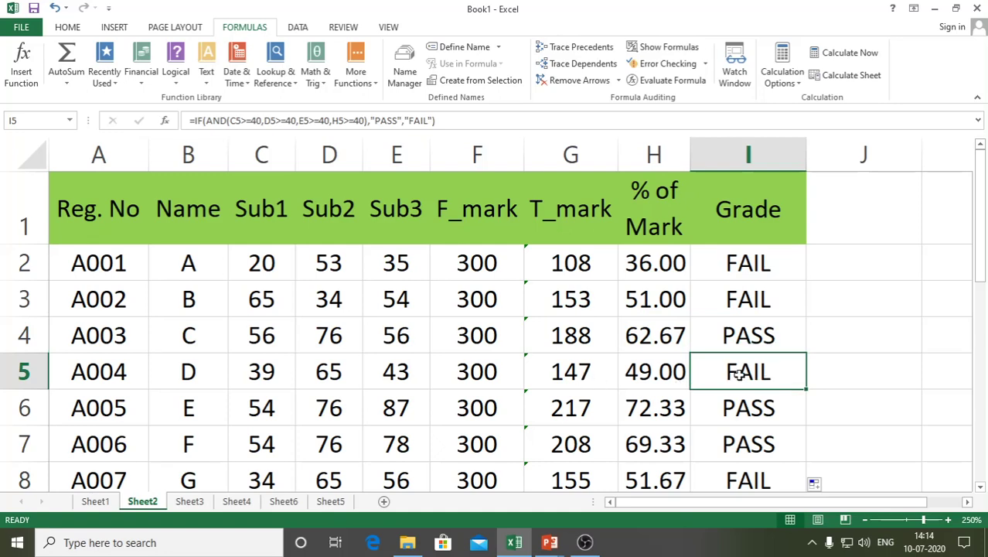
{"action": "left_click", "coordinate": [276, 374]}
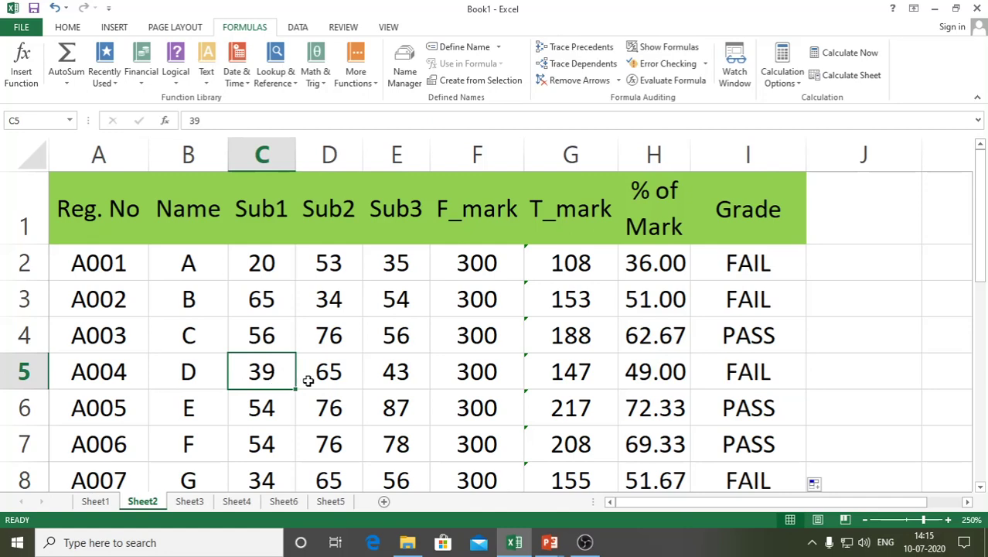
{"action": "scroll", "coordinate": [314, 379], "scroll_direction": "down", "scroll_amount": 1}
{"action": "scroll", "coordinate": [385, 371], "scroll_direction": "up", "scroll_amount": 1}
{"action": "left_click", "coordinate": [757, 370]}
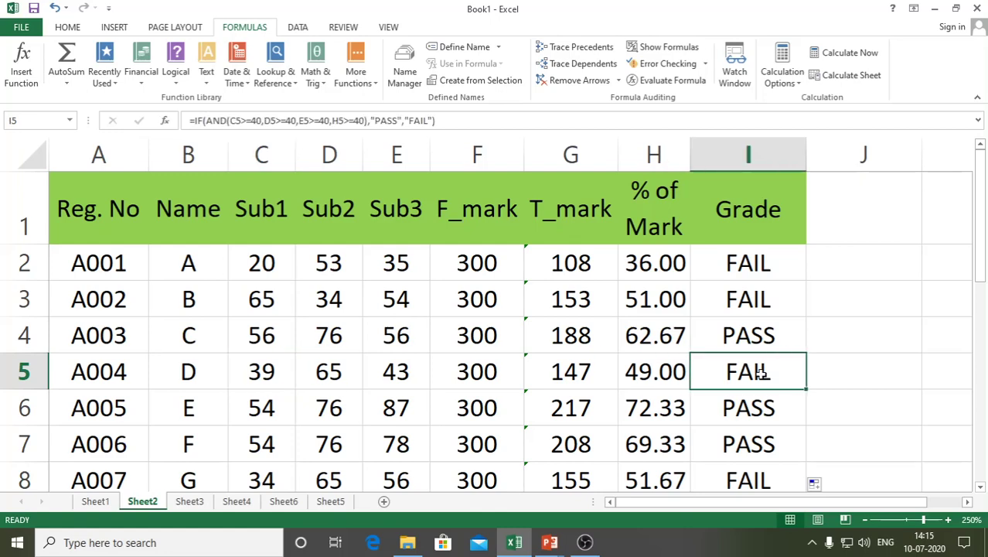
Step: Open the formula in I2 for review with the whole expression on one line
{"action": "double_click", "coordinate": [758, 263]}
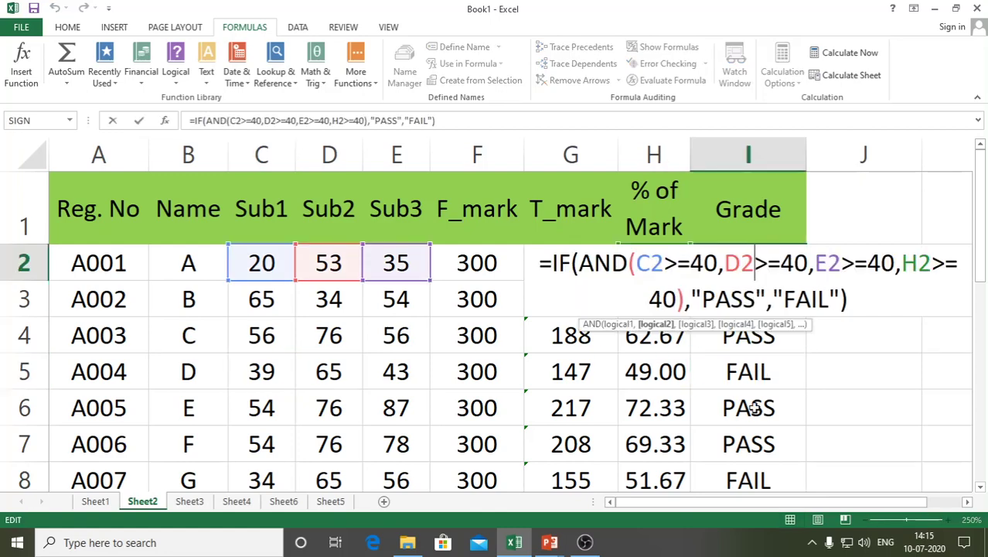
{"action": "key", "text": "Return"}
{"action": "left_click_drag", "start_coordinate": [849, 504], "coordinate": [875, 503]}
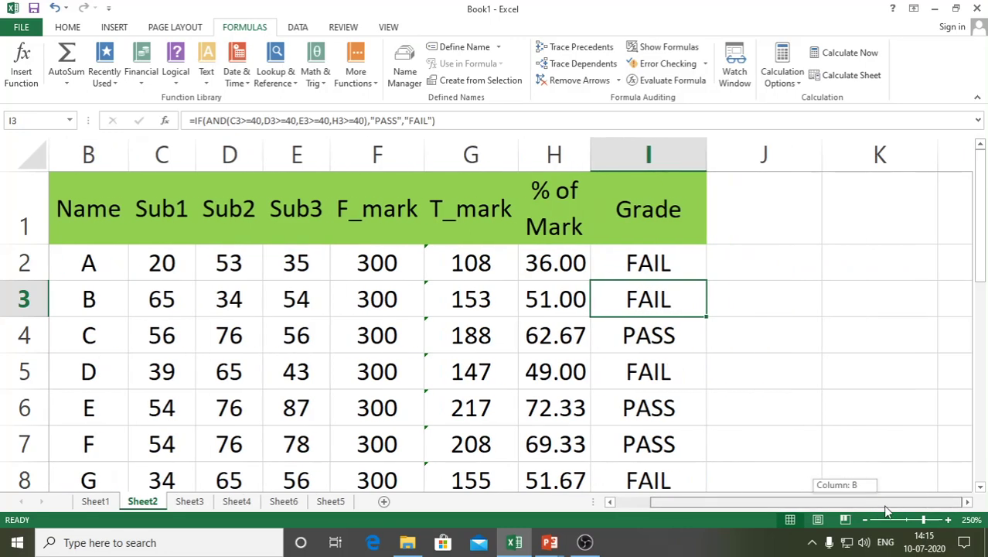
{"action": "left_click", "coordinate": [652, 246]}
{"action": "key", "text": "Up"}
{"action": "double_click", "coordinate": [653, 247]}
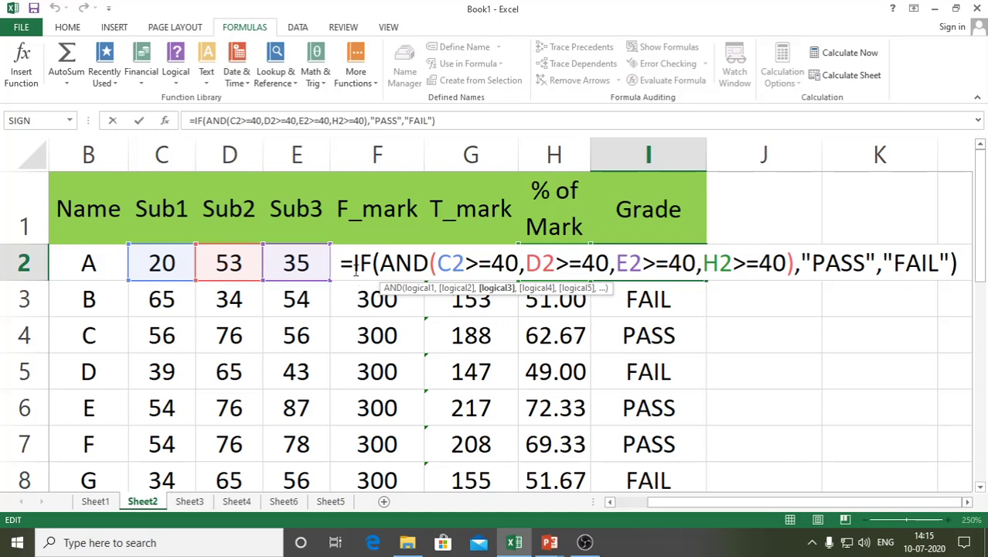
{"action": "left_click_drag", "start_coordinate": [375, 265], "coordinate": [961, 253]}
{"action": "left_click", "coordinate": [526, 264]}
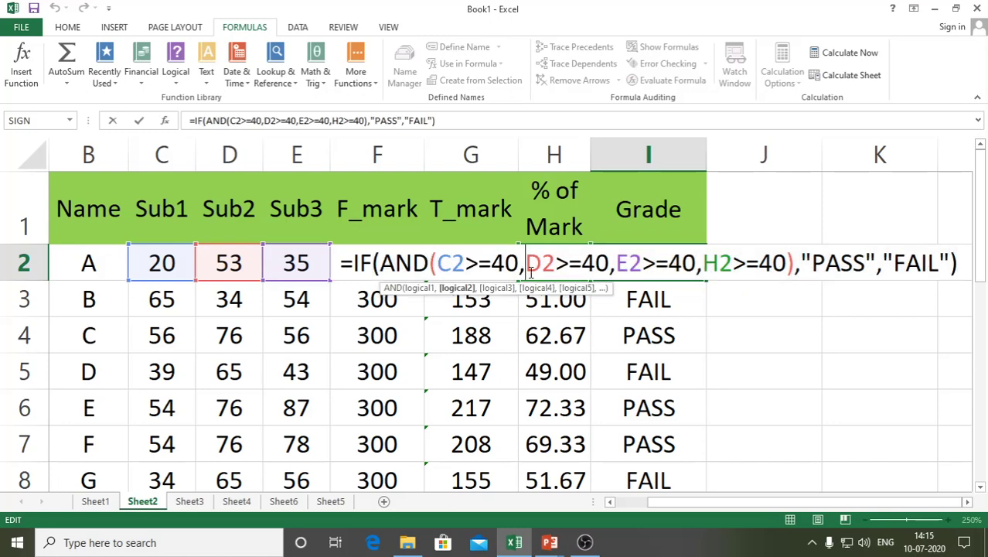
Step: Examine the three IF arguments in I2: the AND logical test, the "PASS" value and the "FAIL" value
{"action": "left_click_drag", "start_coordinate": [384, 264], "coordinate": [796, 267]}
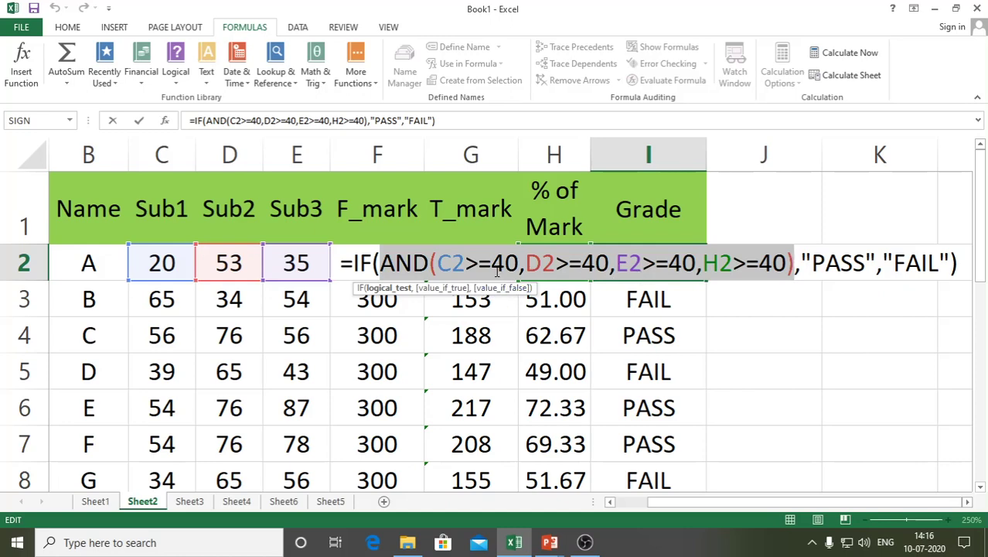
{"action": "left_click_drag", "start_coordinate": [381, 263], "coordinate": [799, 258]}
{"action": "left_click_drag", "start_coordinate": [382, 263], "coordinate": [793, 255]}
{"action": "left_click_drag", "start_coordinate": [867, 264], "coordinate": [812, 263]}
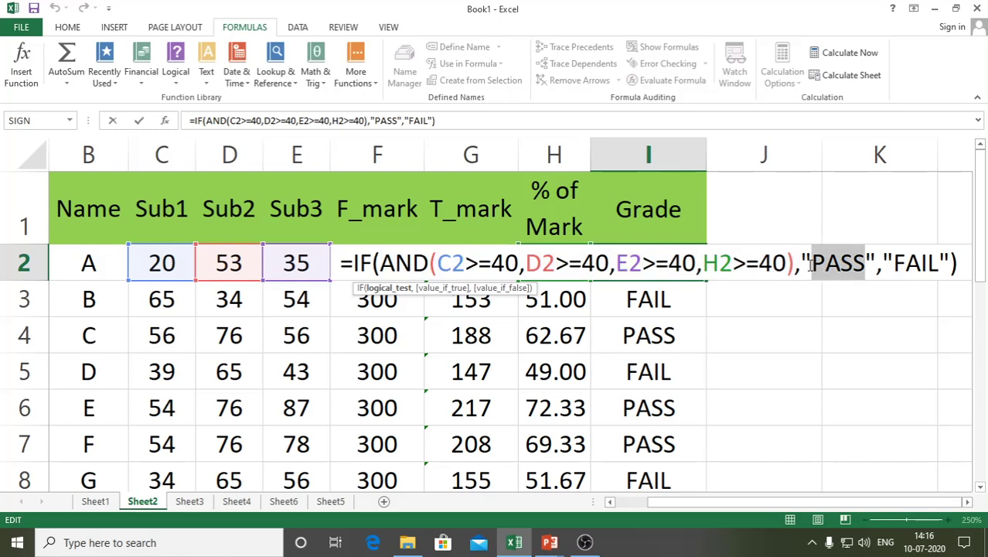
{"action": "left_click_drag", "start_coordinate": [376, 264], "coordinate": [795, 263]}
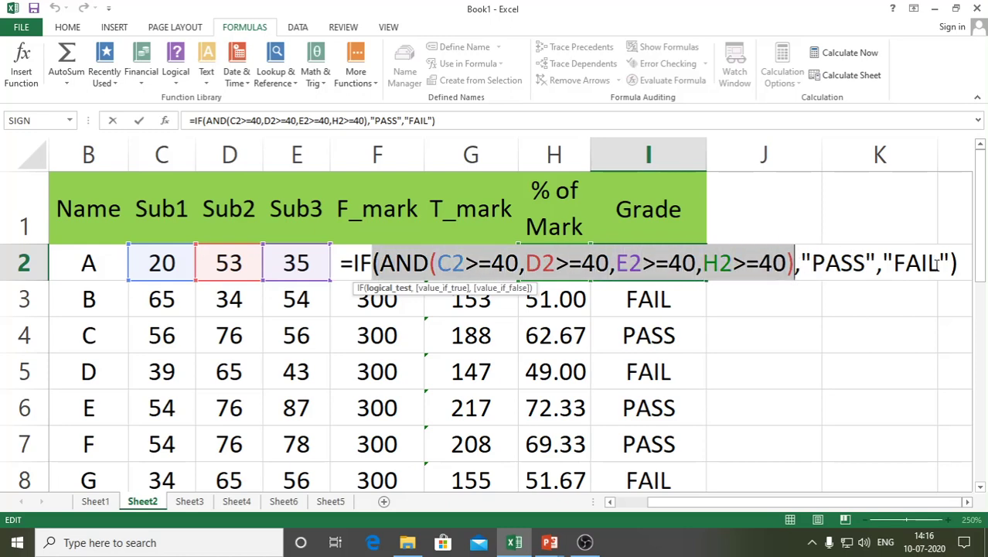
{"action": "left_click_drag", "start_coordinate": [940, 264], "coordinate": [891, 263]}
{"action": "left_click_drag", "start_coordinate": [795, 264], "coordinate": [387, 266]}
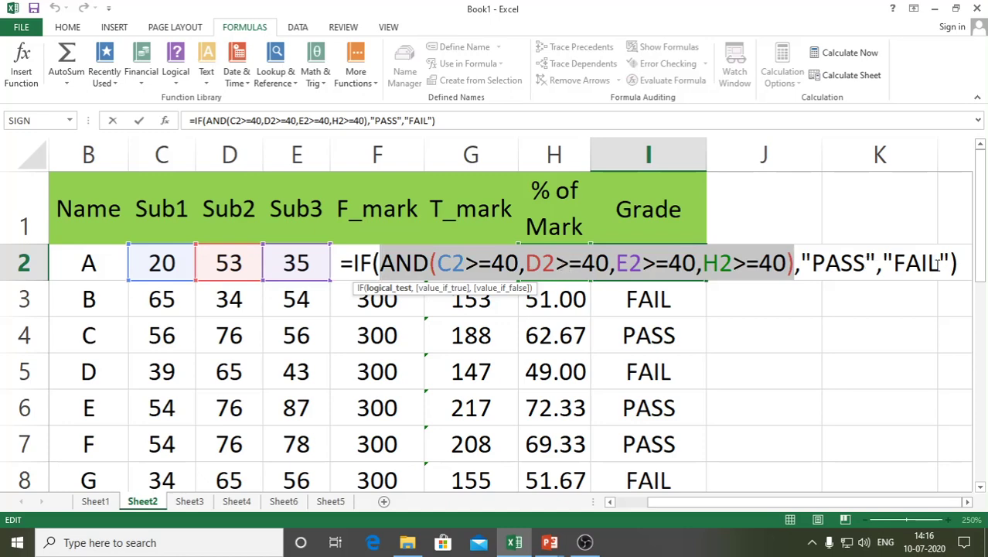
Step: Review the individual subject and percentage conditions inside the AND function in I2, and close the formula without changes
{"action": "left_click", "coordinate": [583, 265]}
{"action": "left_click_drag", "start_coordinate": [436, 263], "coordinate": [610, 262]}
{"action": "left_click", "coordinate": [654, 263]}
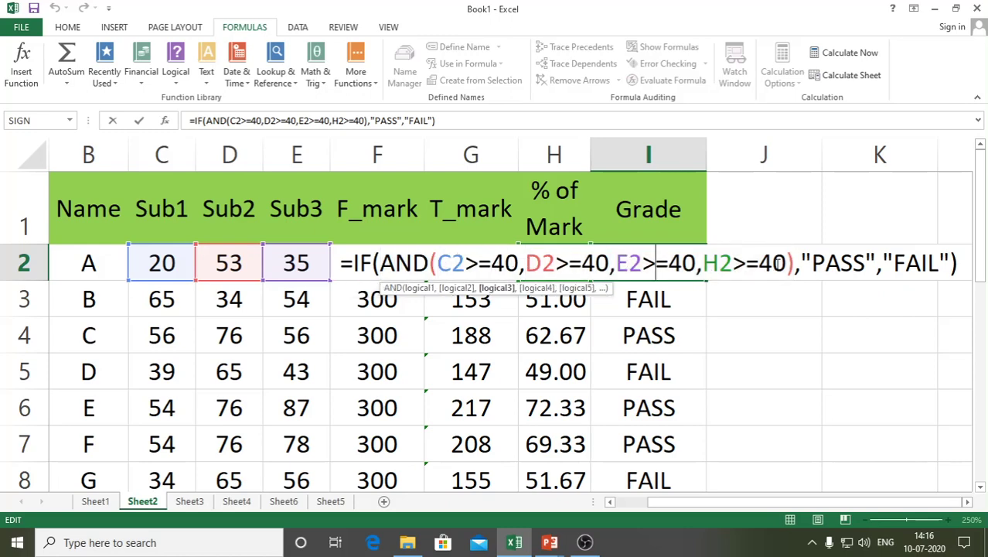
{"action": "left_click_drag", "start_coordinate": [779, 263], "coordinate": [703, 263]}
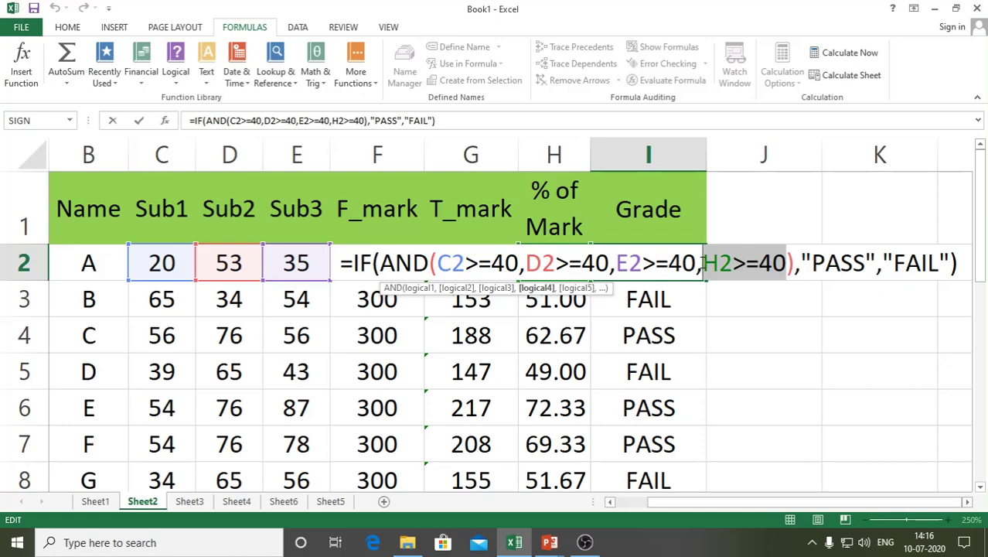
{"action": "key", "text": "Return"}
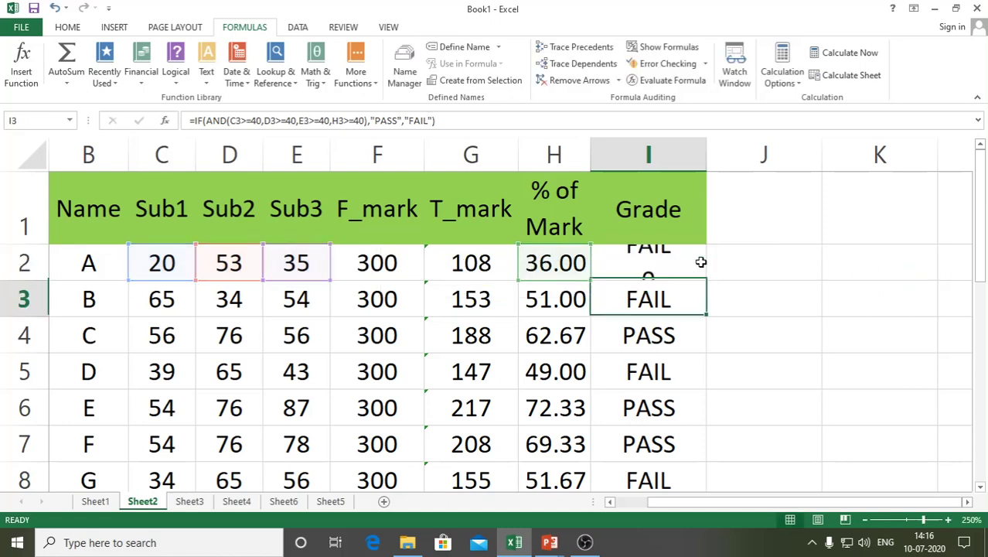